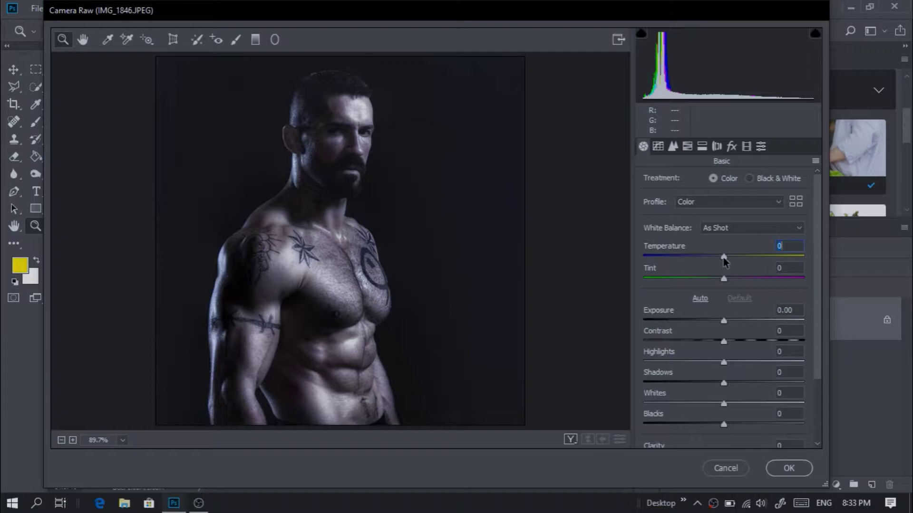
# Cool and brighten the photo in Camera Raw with Temperature -6 and Exposure +0.40, and apply the filter.
pyautogui.moveTo(724, 259); pyautogui.dragTo(722, 259)
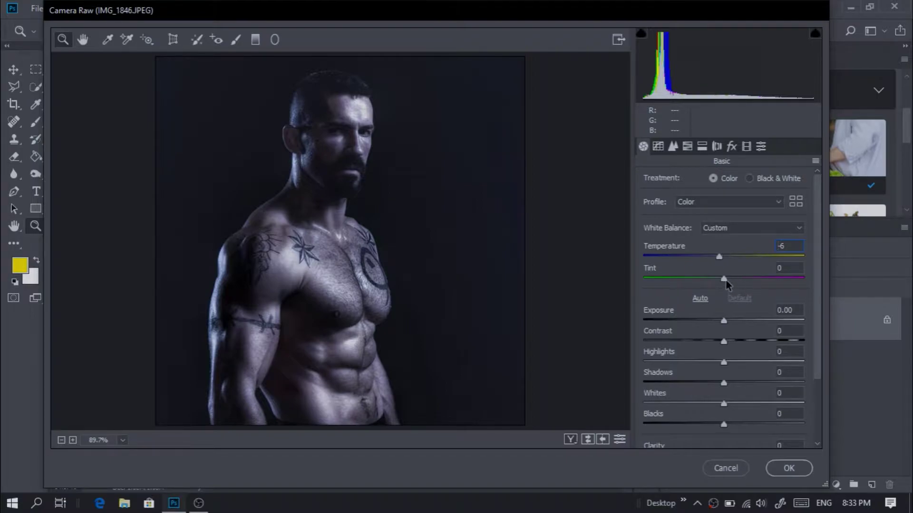
pyautogui.moveTo(727, 319); pyautogui.dragTo(732, 325)
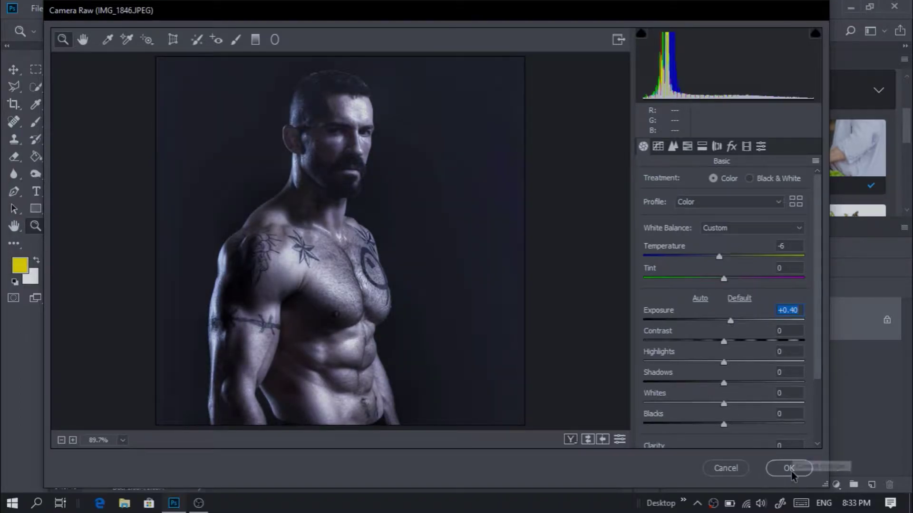
pyautogui.click(790, 471)
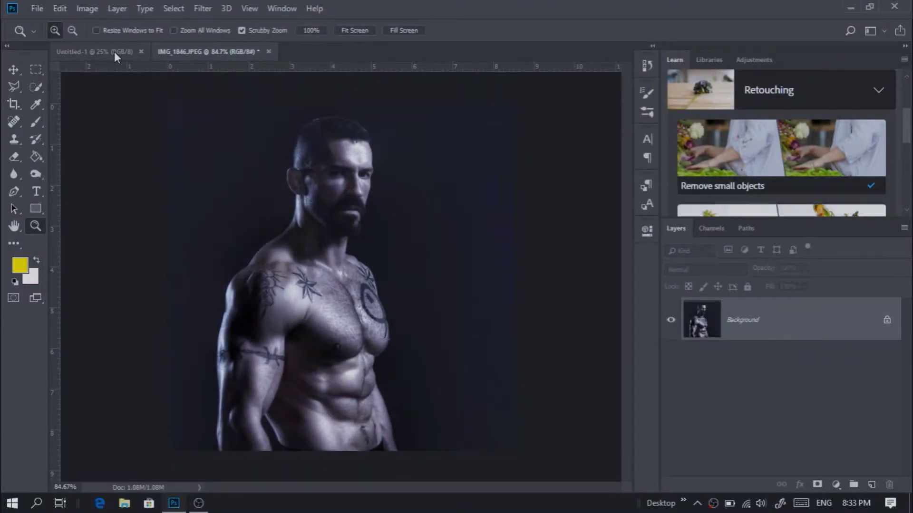
# Bring the edited photo into the Untitled-1 document, scale it to about 231% and centre it on the canvas.
pyautogui.click(13, 70)
pyautogui.moveTo(244, 245); pyautogui.dragTo(320, 259)
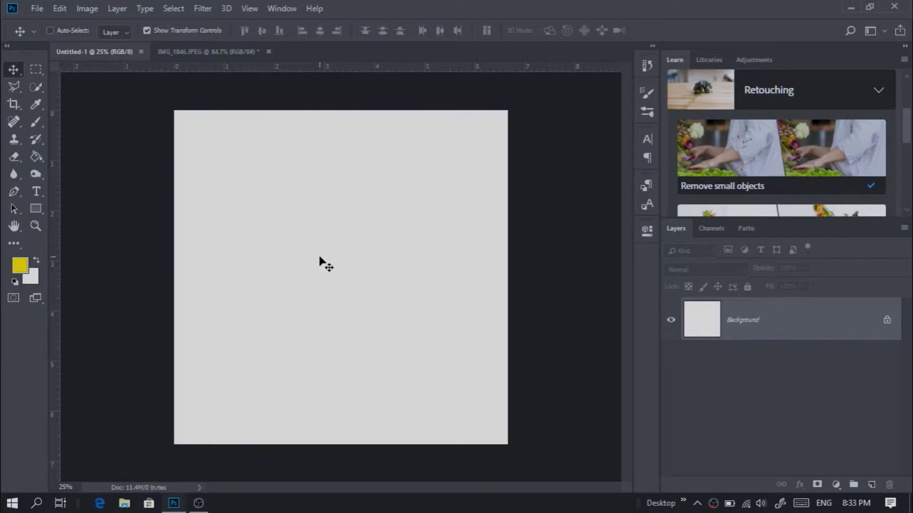
pyautogui.moveTo(201, 85); pyautogui.dragTo(316, 317)
pyautogui.click(367, 289)
pyautogui.moveTo(379, 240); pyautogui.dragTo(525, 137)
pyautogui.moveTo(465, 161); pyautogui.dragTo(364, 264)
pyautogui.moveTo(404, 221)
pyautogui.mouseDown()
pyautogui.moveTo(508, 112)
pyautogui.moveTo(414, 207)
pyautogui.mouseUp()
pyautogui.moveTo(370, 269); pyautogui.dragTo(419, 215)
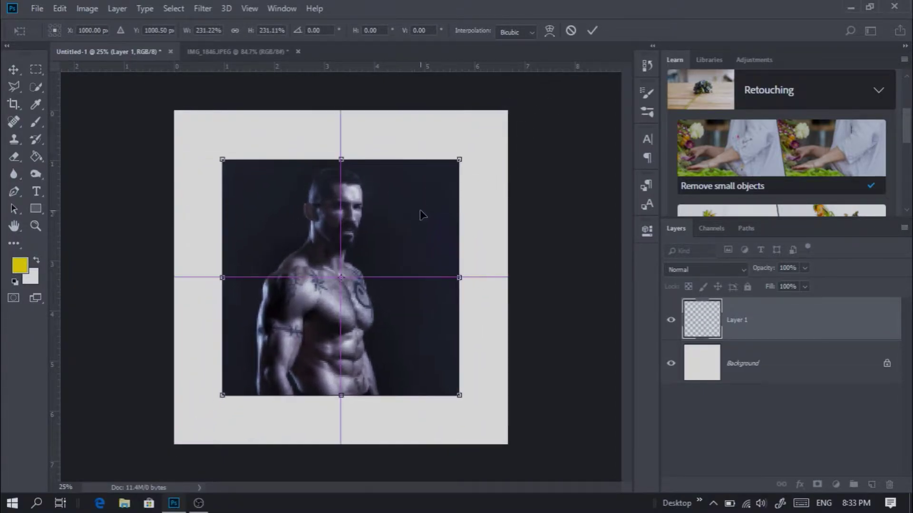
pyautogui.click(593, 30)
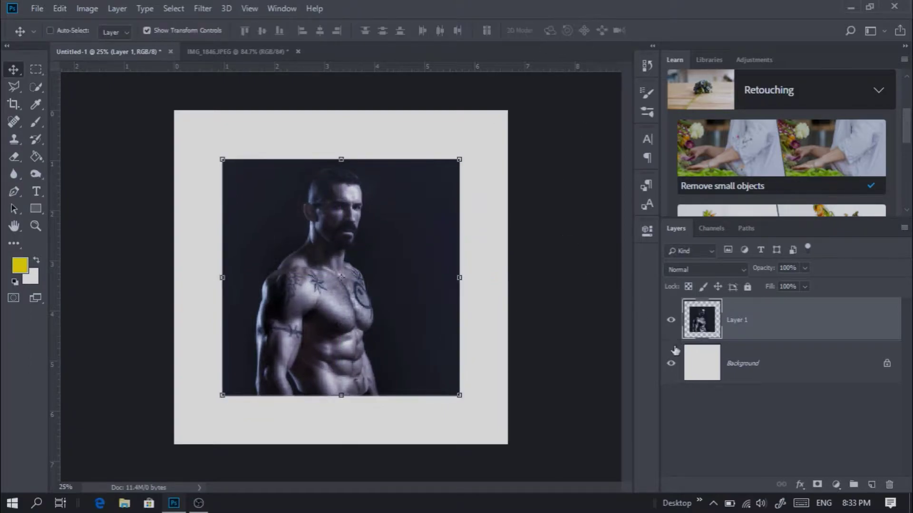
# Add a layer mask to the photo layer.
pyautogui.click(817, 485)
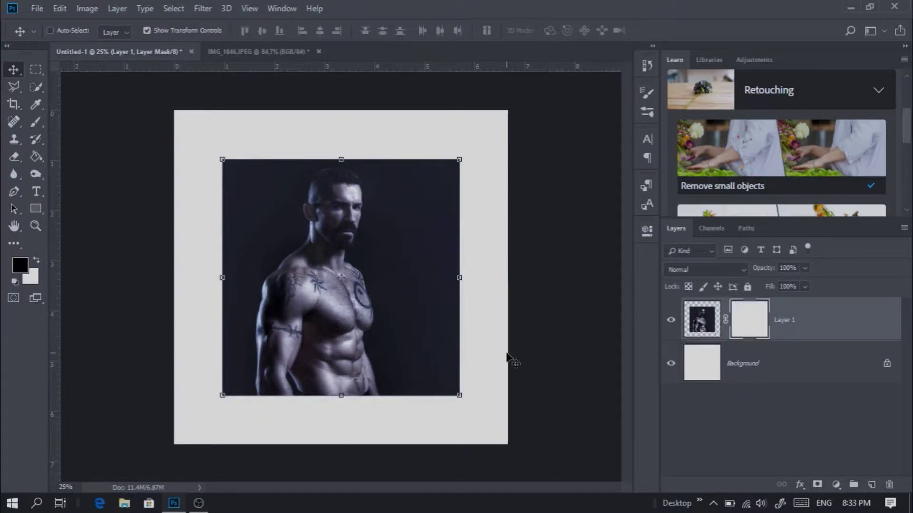
pyautogui.click(37, 226)
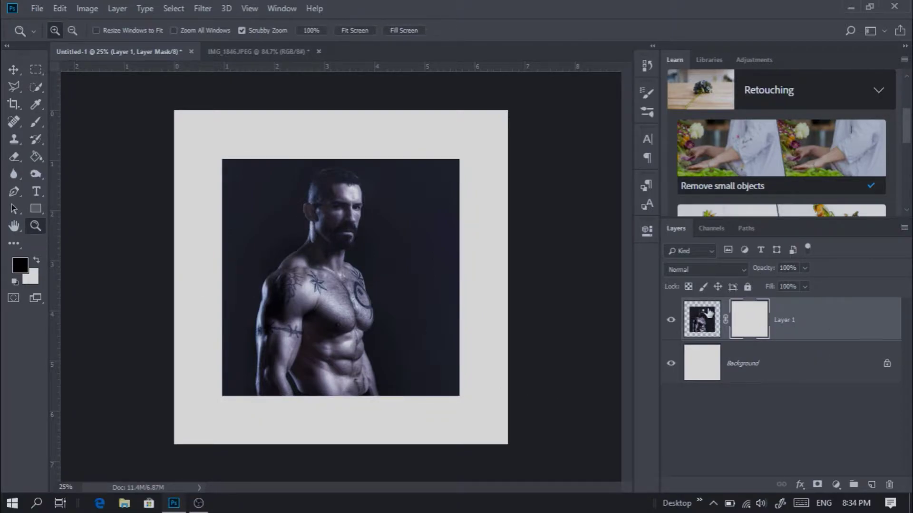
# Fill the Background layer with the yellow foreground colour using the Paint Bucket.
pyautogui.click(38, 157)
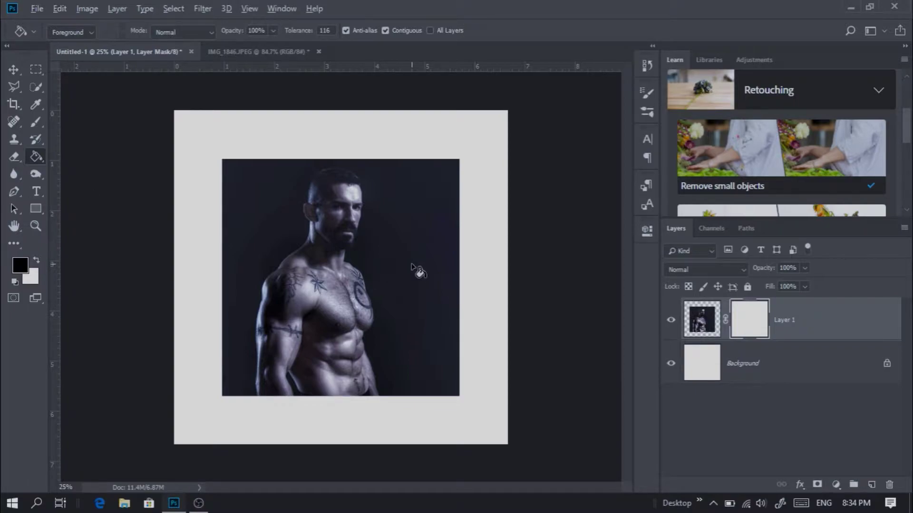
pyautogui.click(745, 369)
pyautogui.click(478, 412)
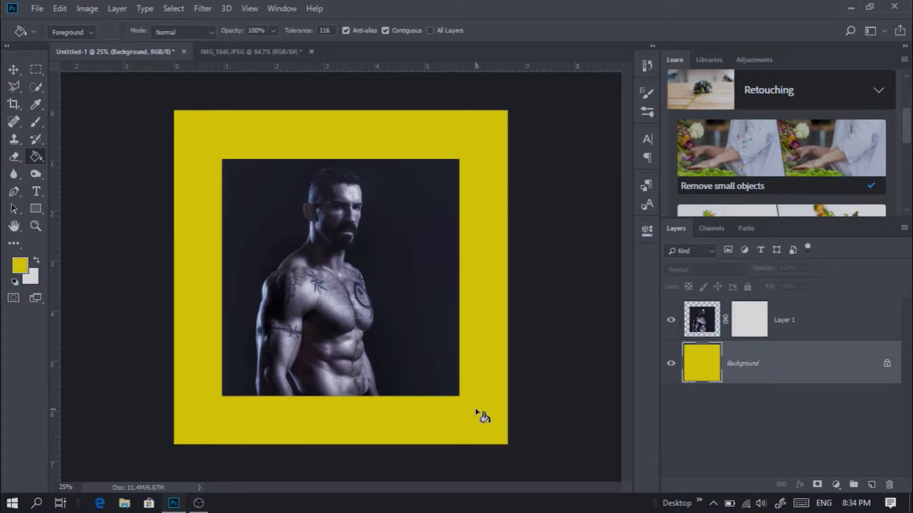
# Sample the dark navy of the photo's backdrop and fill the Background layer with it.
pyautogui.click(20, 266)
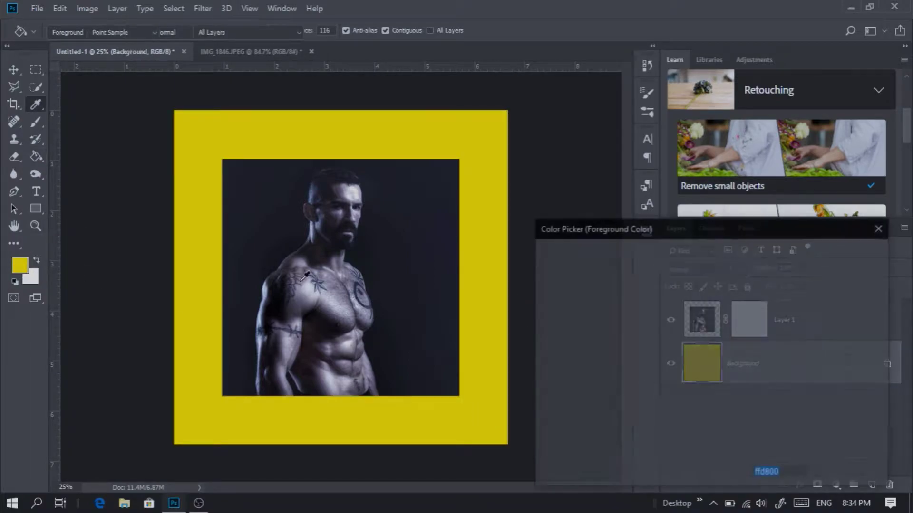
pyautogui.click(826, 252)
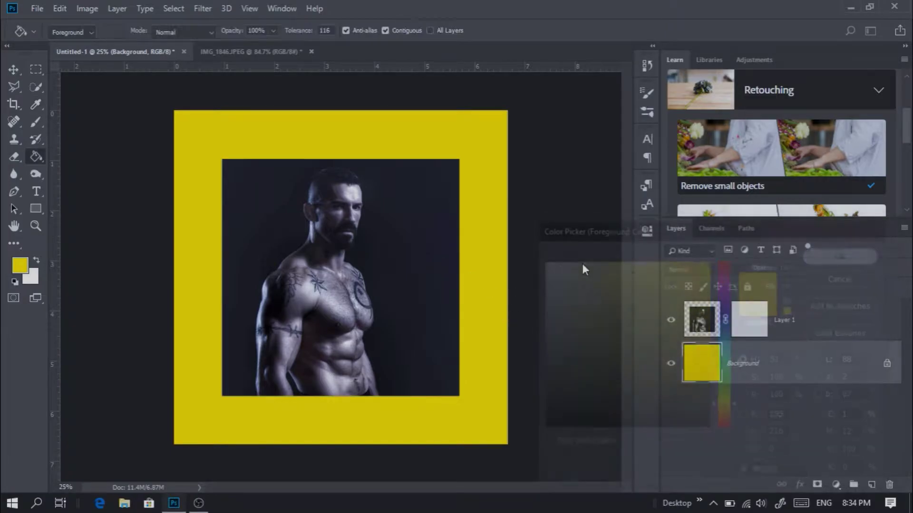
pyautogui.moveTo(485, 274)
pyautogui.mouseDown()
pyautogui.moveTo(442, 309)
pyautogui.moveTo(426, 281)
pyautogui.mouseUp()
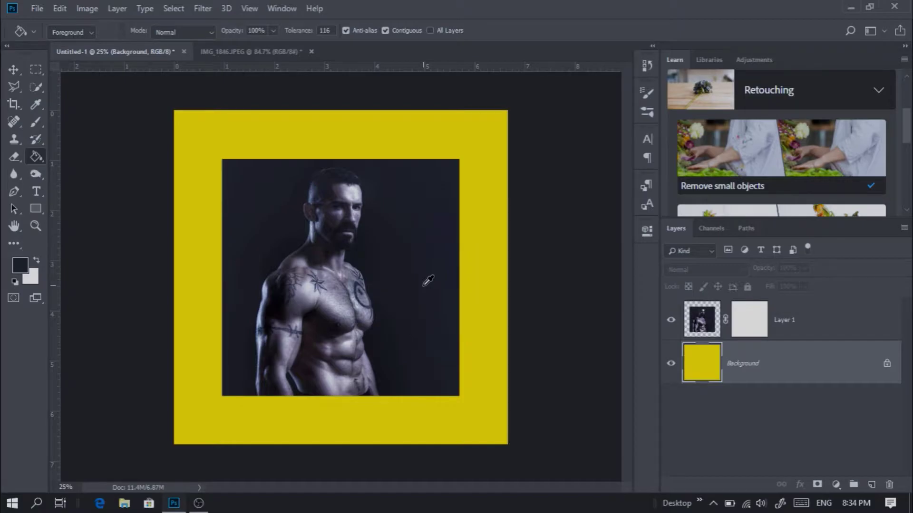
pyautogui.click(493, 296)
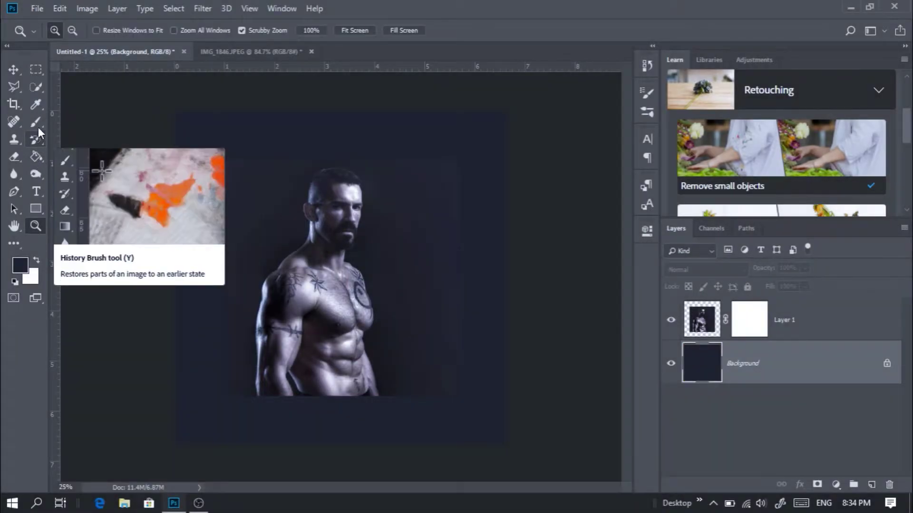
# Choose the first 2500 px brush from the Free Rain Photoshop Brushes 1 set for the Brush tool.
pyautogui.click(36, 122)
pyautogui.rightClick(158, 207)
pyautogui.click(228, 162)
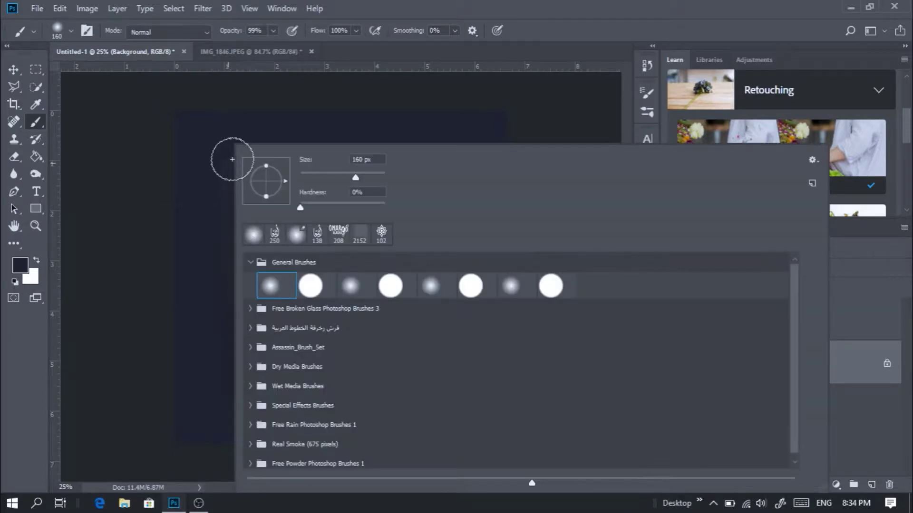
pyautogui.click(250, 262)
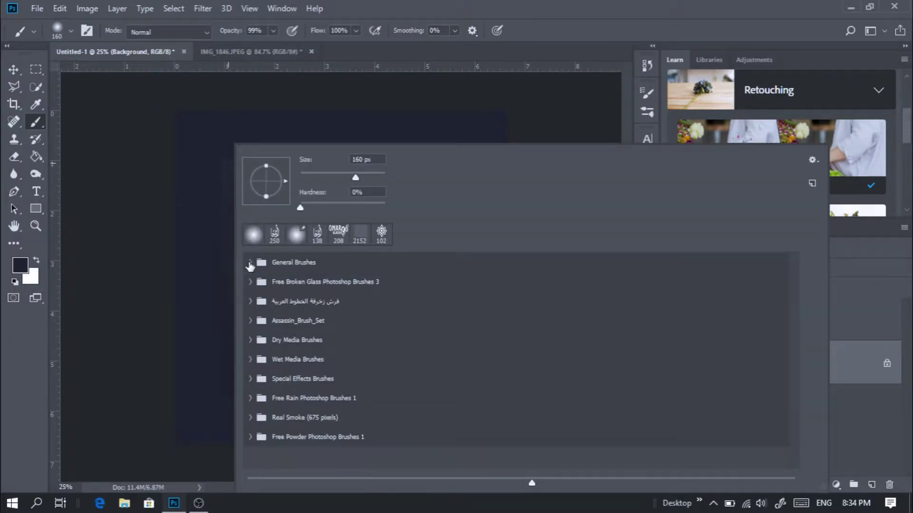
pyautogui.click(250, 398)
pyautogui.click(291, 435)
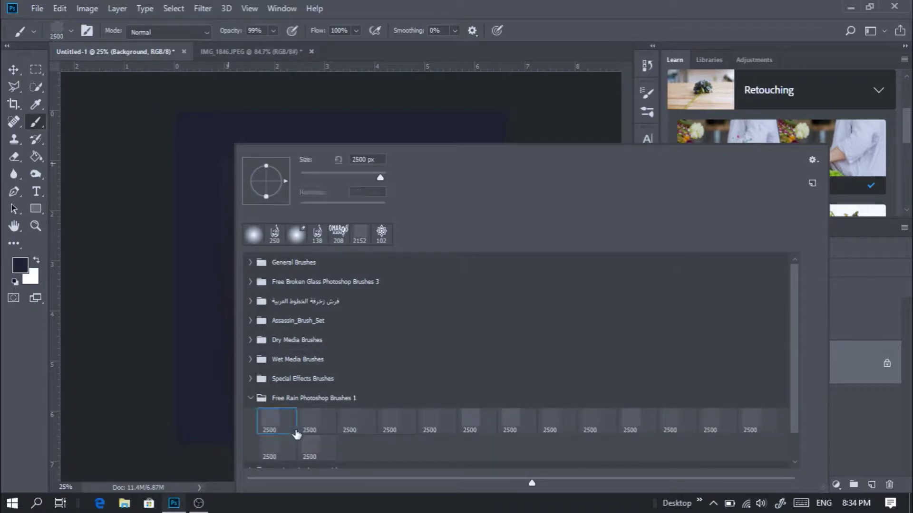
pyautogui.click(583, 6)
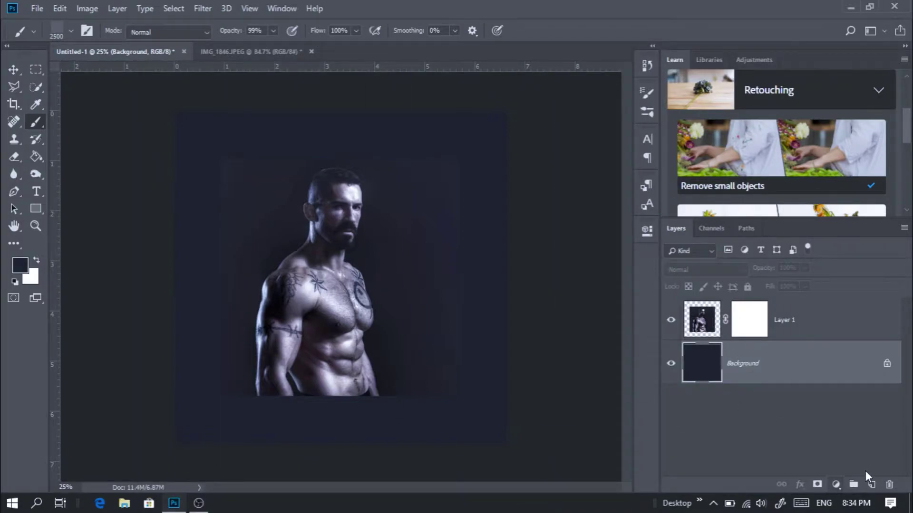
# Stamp light grey rain over the whole canvas on a new layer above the Background, and set that layer's opacity to 26%.
pyautogui.click(873, 487)
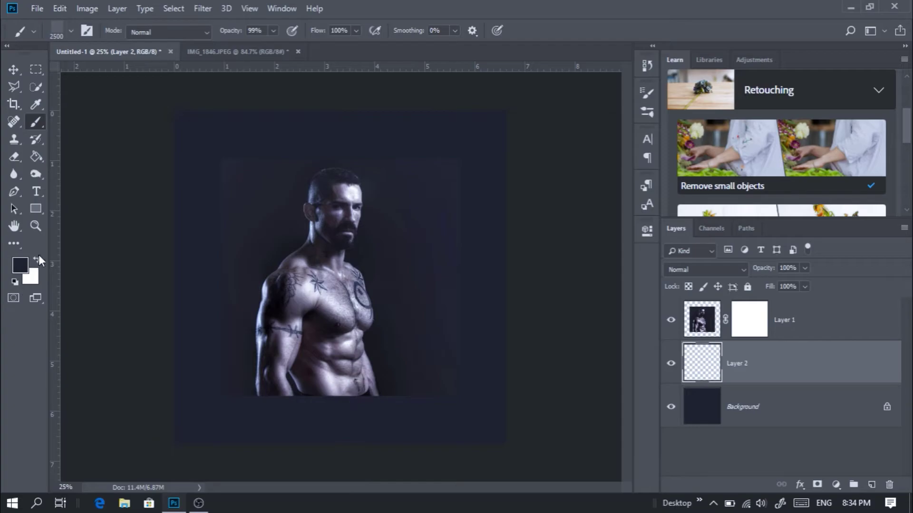
pyautogui.click(20, 266)
pyautogui.write('b8b8b8')
pyautogui.click(845, 253)
pyautogui.press('b')
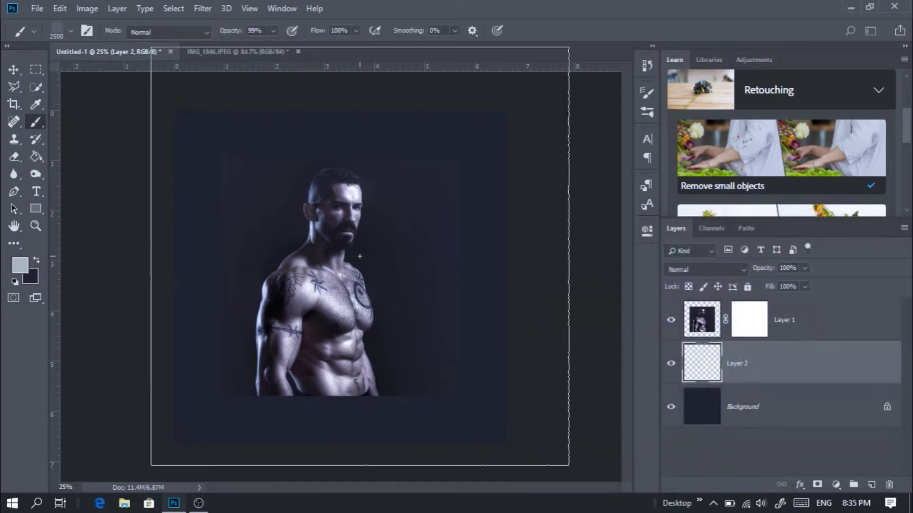
pyautogui.click(351, 281)
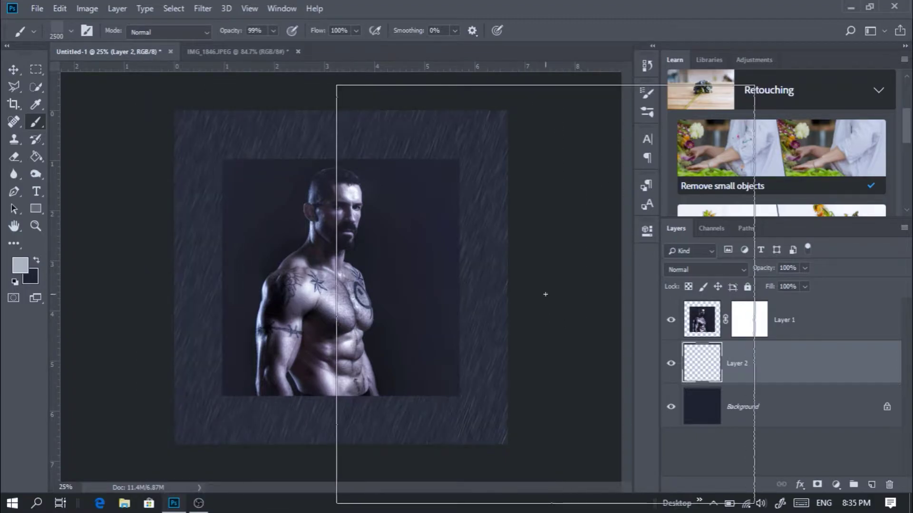
pyautogui.moveTo(771, 261); pyautogui.dragTo(731, 274)
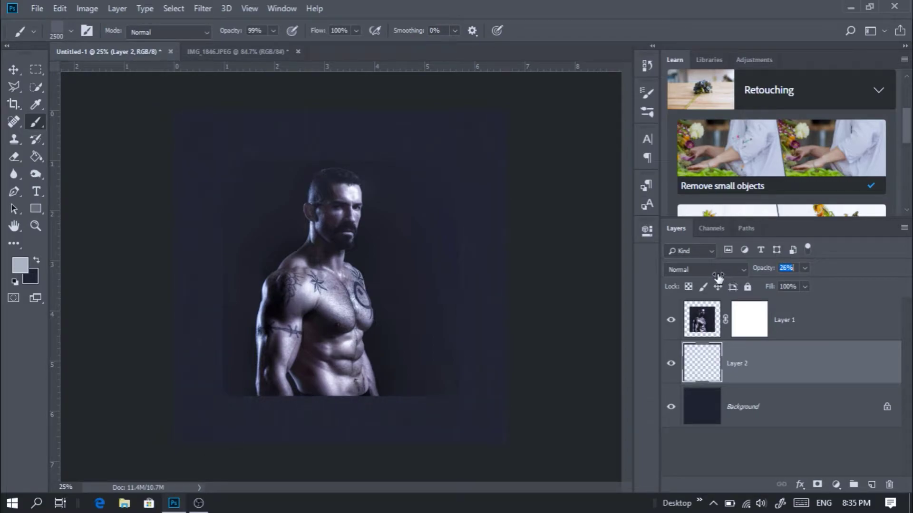
pyautogui.click(29, 227)
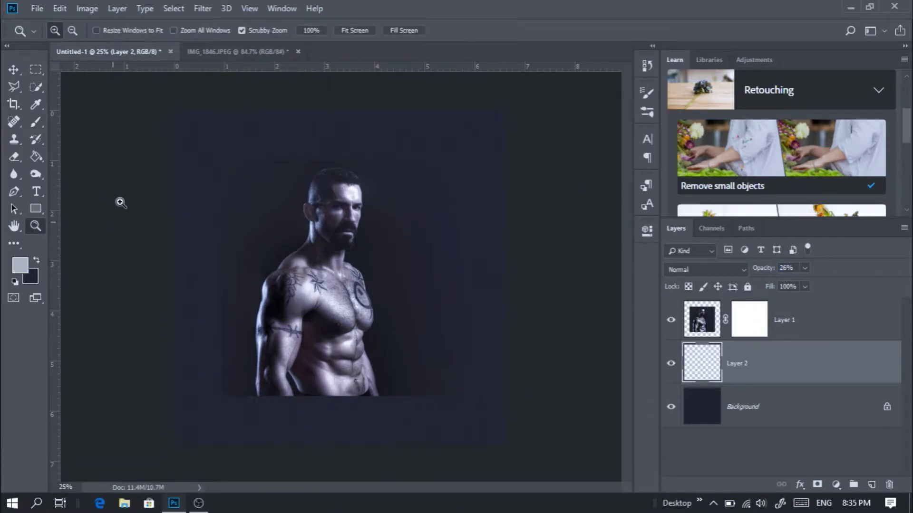
# Activate Layer 1's mask for editing and set the foreground colour to black (000000).
pyautogui.click(759, 331)
pyautogui.press('e')
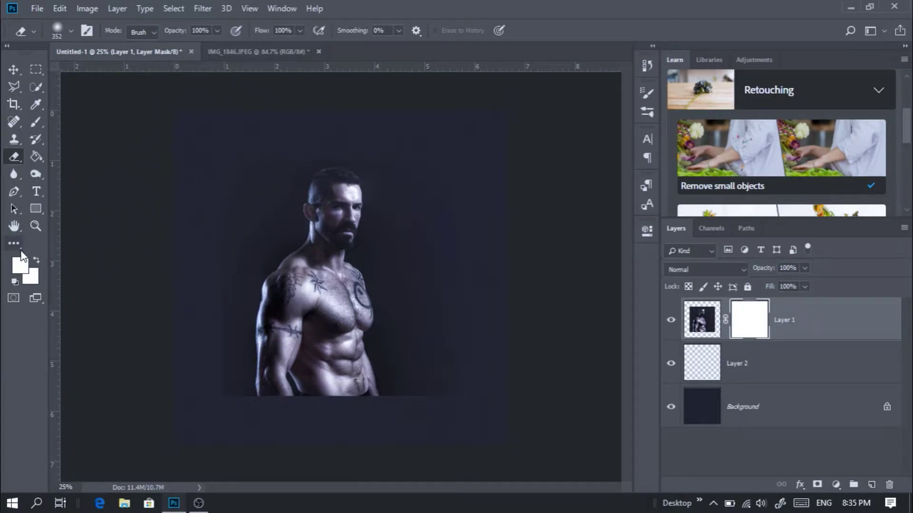
pyautogui.click(20, 264)
pyautogui.moveTo(561, 409); pyautogui.dragTo(460, 486)
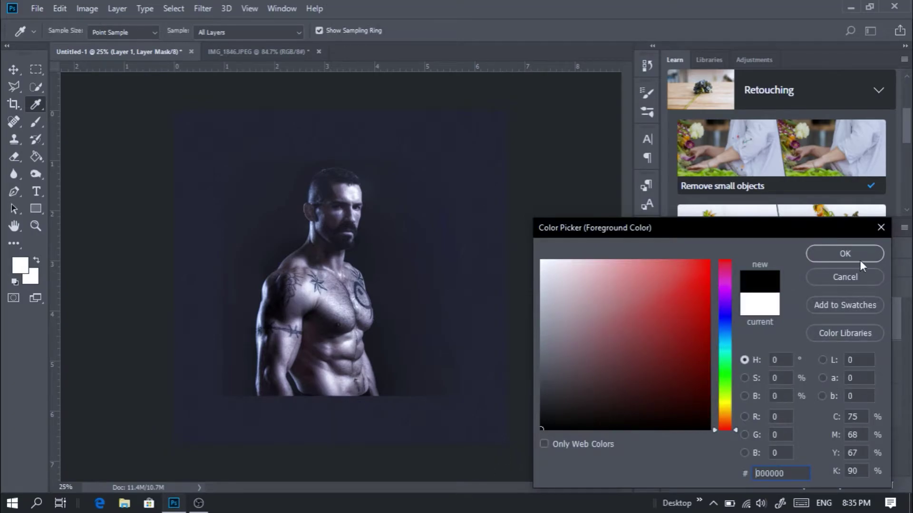
pyautogui.click(845, 253)
# Mask out the backdrop around the man's head and shoulders using the soft 352 px Eraser with black as background colour.
pyautogui.click(35, 225)
pyautogui.moveTo(302, 147); pyautogui.dragTo(329, 150)
pyautogui.hotkey('ctrl', '+')
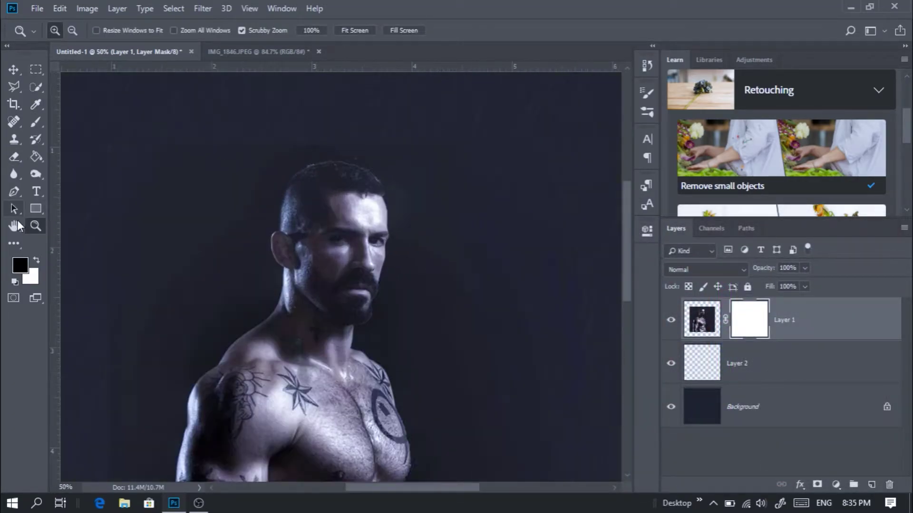
pyautogui.click(13, 157)
pyautogui.press('x')
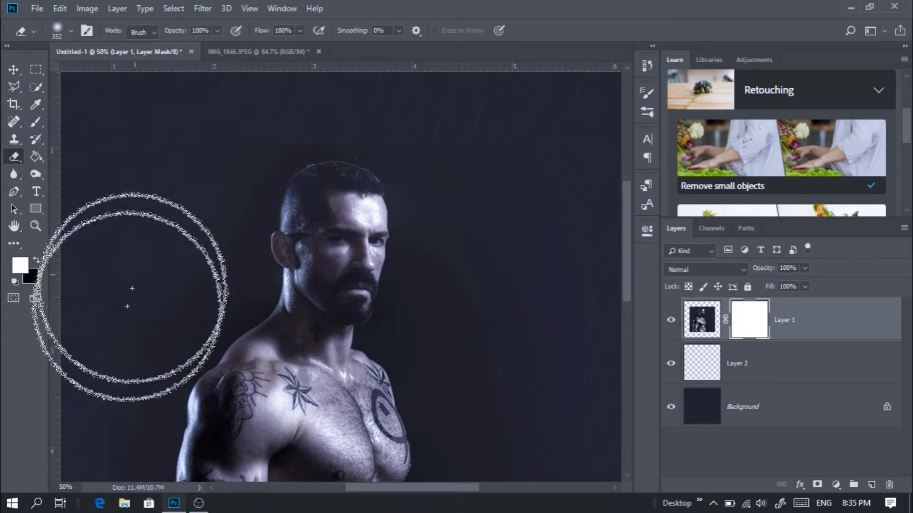
pyautogui.moveTo(204, 248)
pyautogui.mouseDown()
pyautogui.moveTo(191, 297)
pyautogui.moveTo(258, 122)
pyautogui.moveTo(380, 105)
pyautogui.moveTo(375, 100)
pyautogui.moveTo(273, 115)
pyautogui.moveTo(457, 214)
pyautogui.moveTo(429, 324)
pyautogui.mouseUp()
# Reduce the Eraser to 124 px and mask out the backdrop closely along the man's neck, chest and waist.
pyautogui.press('[')
pyautogui.press('[')
pyautogui.press('[')
pyautogui.press('[')
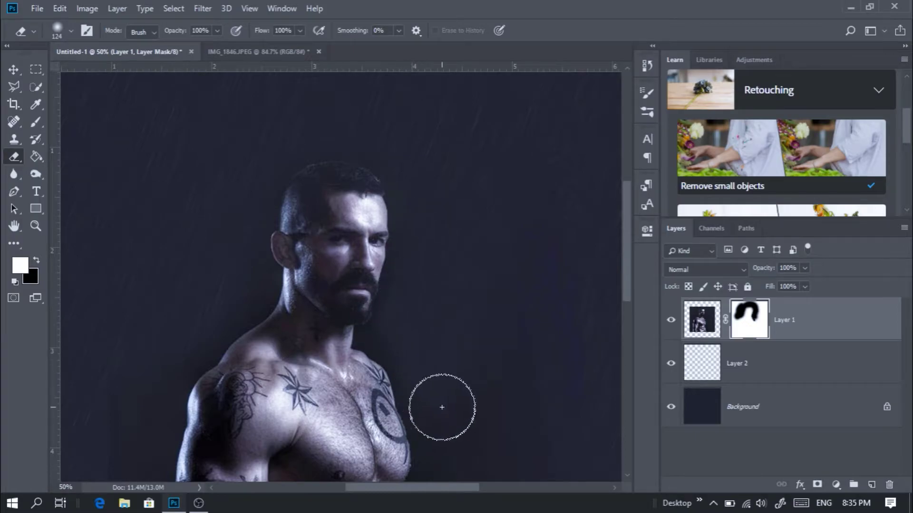
pyautogui.scroll(-2, 559, 159)
pyautogui.scroll(-4, 560, 158)
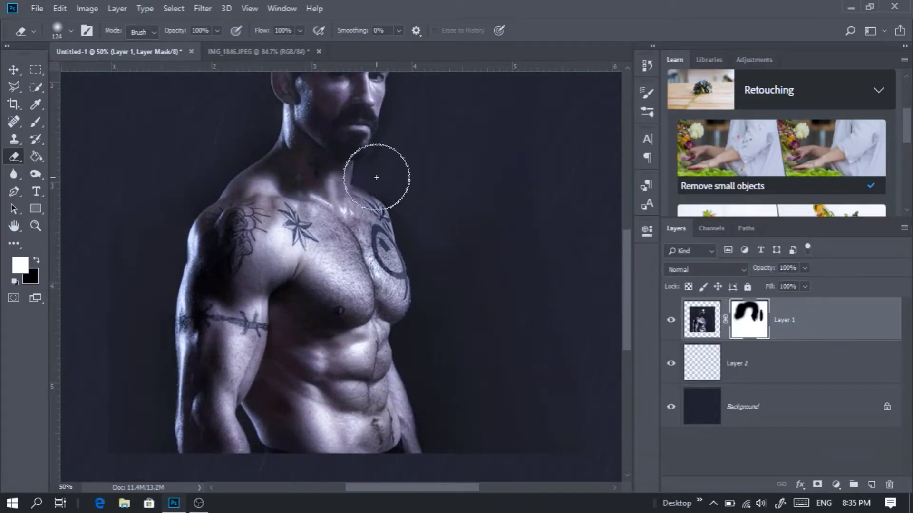
pyautogui.moveTo(409, 208)
pyautogui.mouseDown()
pyautogui.moveTo(423, 304)
pyautogui.moveTo(410, 356)
pyautogui.moveTo(438, 428)
pyautogui.mouseUp()
# Enlarge the Eraser to 284 px and mask out the wider backdrop area beside the man's torso.
pyautogui.press(']')
pyautogui.press(']')
pyautogui.press(']')
pyautogui.press(']')
pyautogui.press(']')
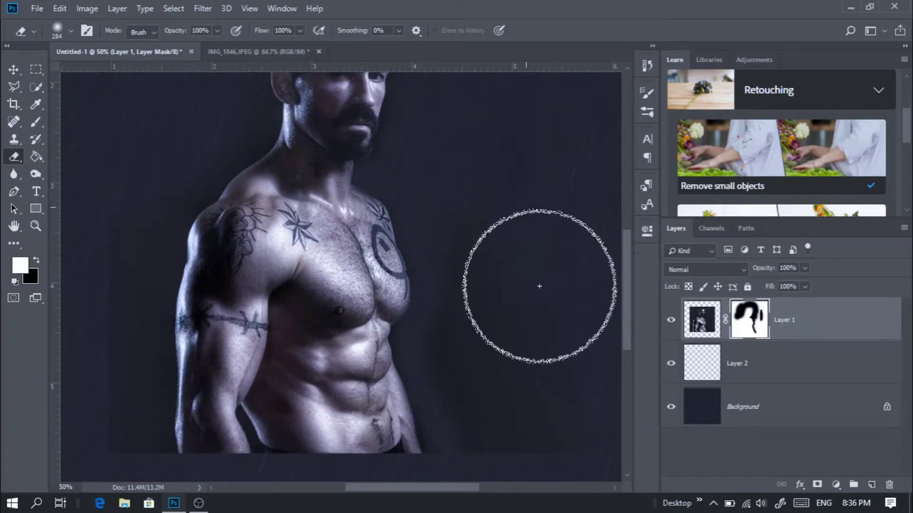
pyautogui.click(563, 408)
# Hide the Background layer and mask out the backdrop remnants in front of and above the man.
pyautogui.click(671, 407)
pyautogui.moveTo(591, 276)
pyautogui.mouseDown()
pyautogui.moveTo(484, 372)
pyautogui.moveTo(470, 417)
pyautogui.moveTo(463, 202)
pyautogui.moveTo(487, 124)
pyautogui.moveTo(416, 128)
pyautogui.mouseUp()
pyautogui.hotkey('ctrl', 'z')
pyautogui.moveTo(626, 265); pyautogui.dragTo(626, 243)
pyautogui.moveTo(542, 109); pyautogui.dragTo(528, 80)
pyautogui.moveTo(468, 51)
pyautogui.mouseDown()
pyautogui.moveTo(466, 2)
pyautogui.moveTo(470, 45)
pyautogui.mouseUp()
pyautogui.moveTo(627, 243); pyautogui.dragTo(627, 222)
# Mask out the remaining backdrop behind the man's head, shoulder and arm, and show the Background layer again.
pyautogui.moveTo(229, 138)
pyautogui.mouseDown()
pyautogui.moveTo(196, 285)
pyautogui.moveTo(189, 153)
pyautogui.mouseUp()
pyautogui.press('z')
pyautogui.press('e')
pyautogui.moveTo(181, 361)
pyautogui.mouseDown()
pyautogui.moveTo(106, 296)
pyautogui.moveTo(180, 187)
pyautogui.moveTo(141, 430)
pyautogui.moveTo(133, 301)
pyautogui.moveTo(224, 266)
pyautogui.mouseUp()
pyautogui.press('z')
pyautogui.moveTo(352, 264)
pyautogui.mouseDown()
pyautogui.moveTo(324, 264)
pyautogui.moveTo(352, 264)
pyautogui.mouseUp()
pyautogui.click(352, 263)
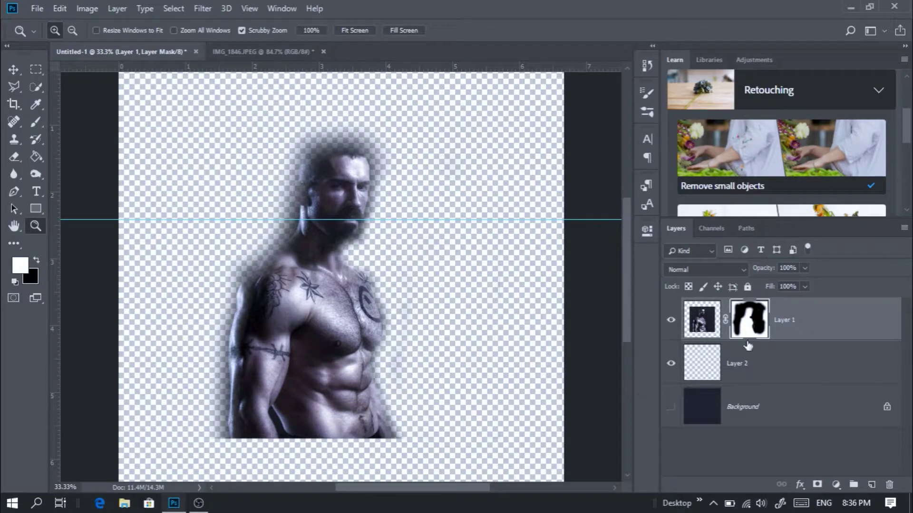
pyautogui.click(671, 407)
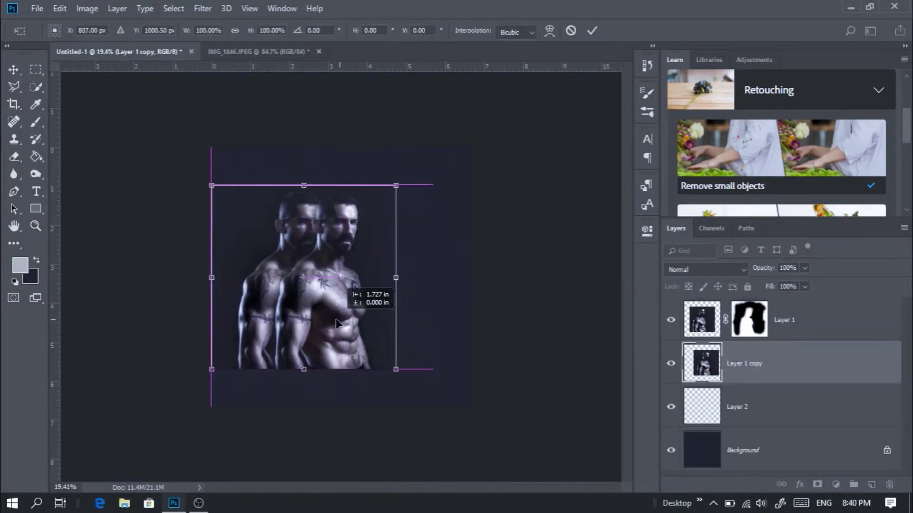
# Move Layer 1 copy sideways to X 711 px behind the original figure and apply the transform.
pyautogui.moveTo(338, 283); pyautogui.dragTo(339, 283)
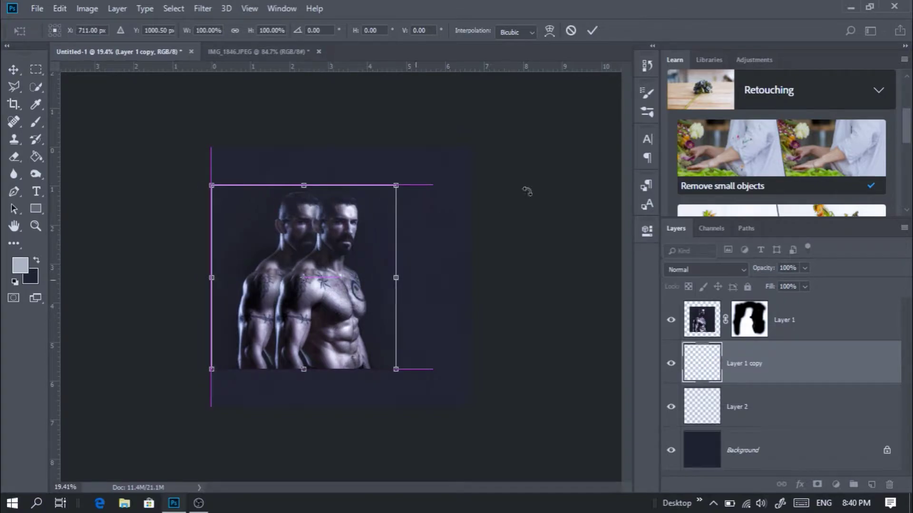
pyautogui.click(591, 32)
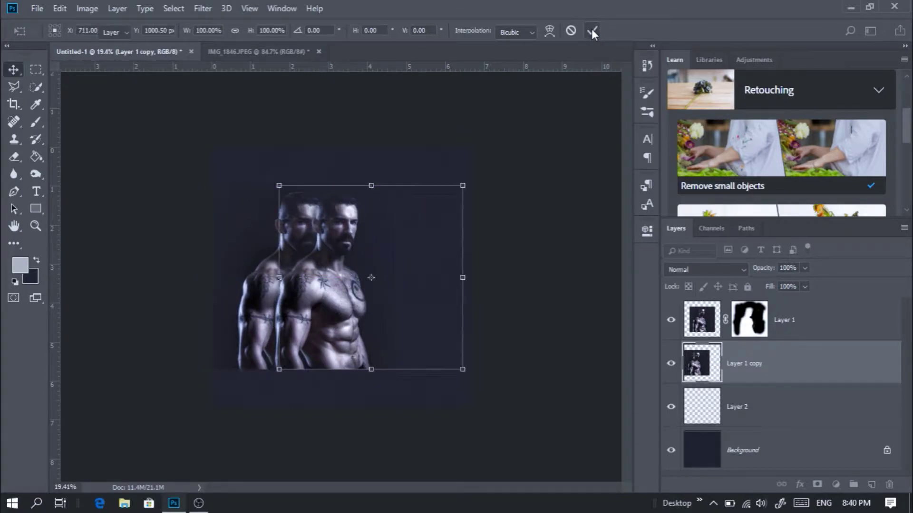
pyautogui.click(35, 227)
pyautogui.moveTo(284, 280); pyautogui.dragTo(328, 284)
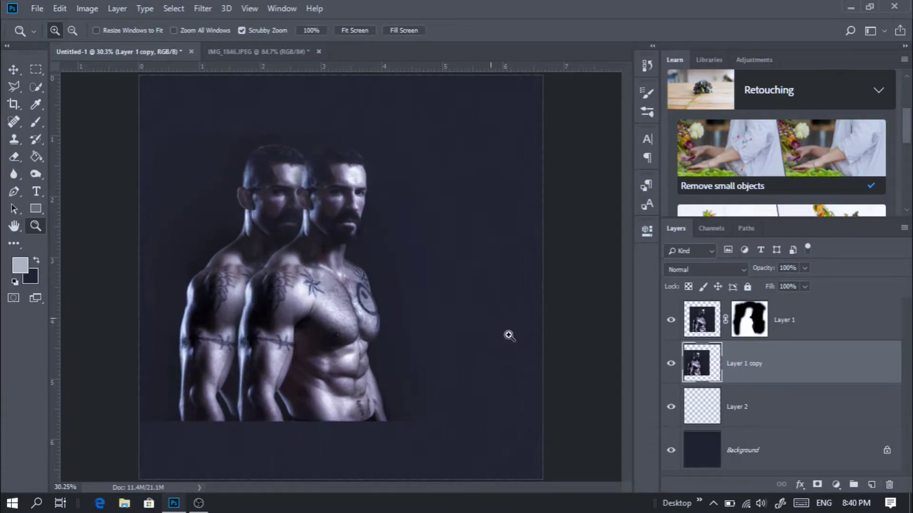
# Duplicate Layer 1 copy, place the duplicate higher behind the original figure, and merge the two copies into one layer.
pyautogui.moveTo(252, 258); pyautogui.dragTo(292, 212)
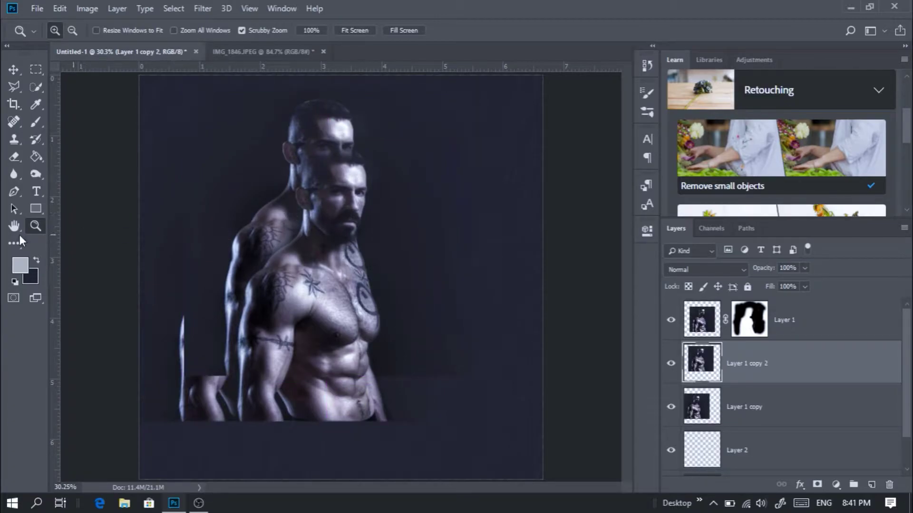
pyautogui.keyDown('shift'); pyautogui.click(799, 407); pyautogui.keyUp('shift')
pyautogui.rightClick(799, 407)
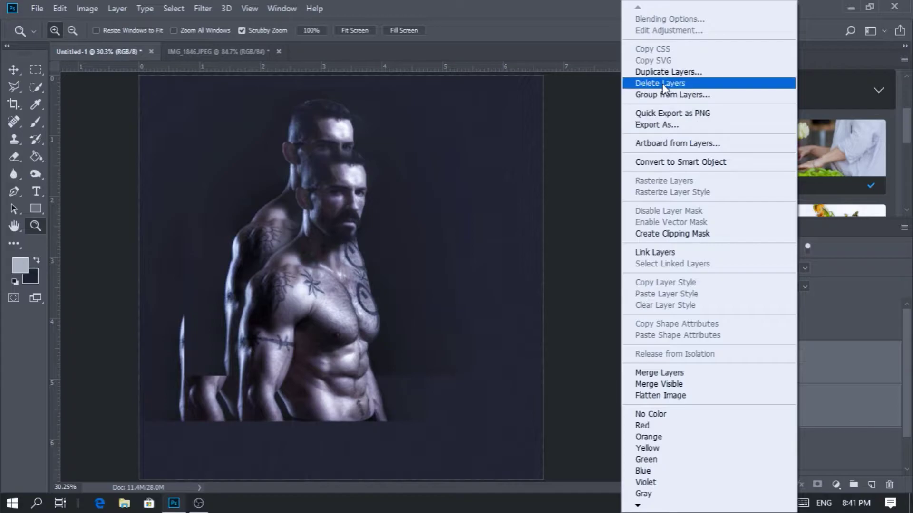
pyautogui.click(666, 373)
# Add a black layer mask to Layer 1 copy 2 so the merged figures are fully hidden.
pyautogui.click(817, 485)
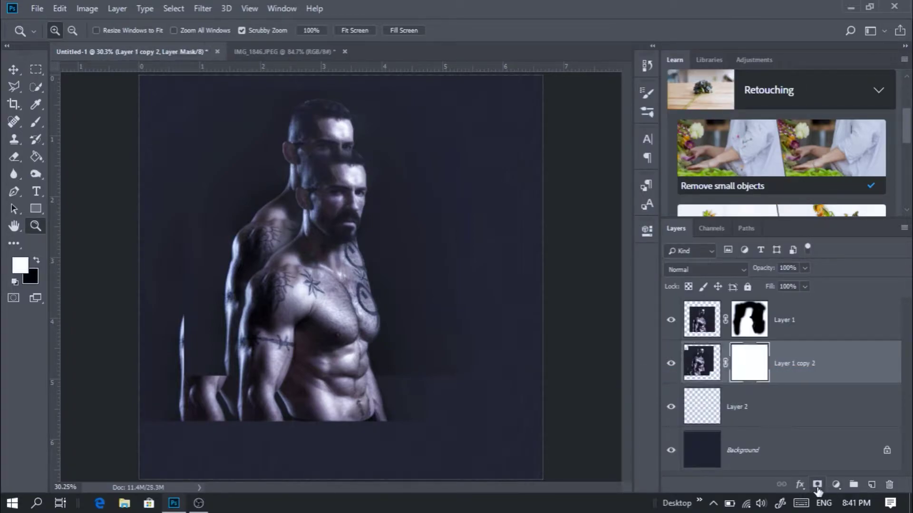
pyautogui.hotkey('ctrl', 'z')
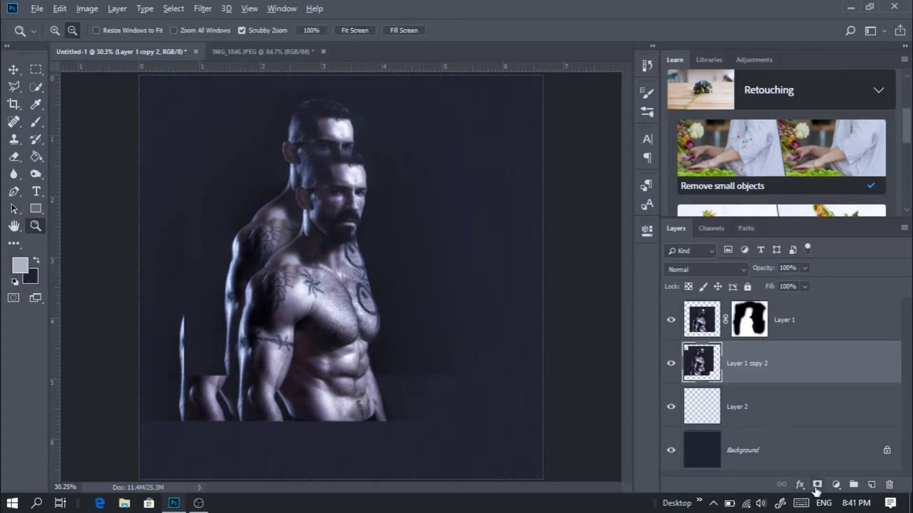
pyautogui.keyDown('alt'); pyautogui.click(817, 485); pyautogui.keyUp('alt')
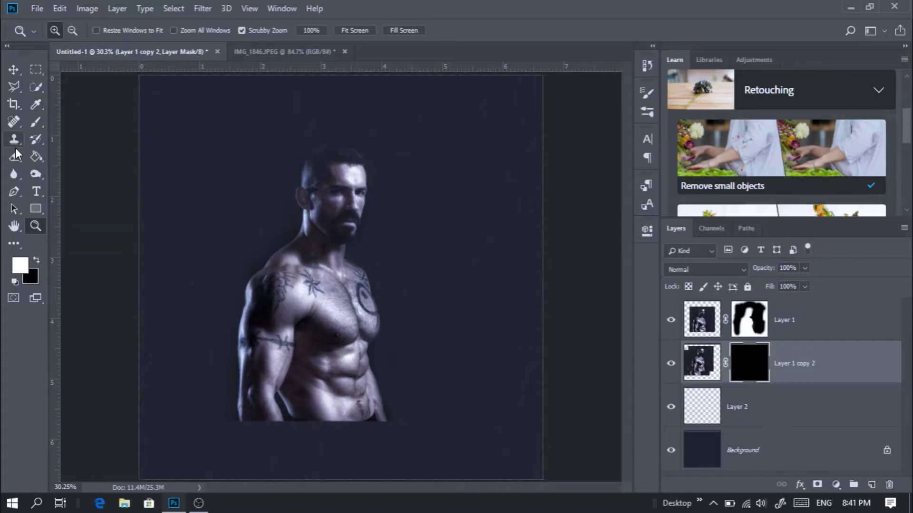
# Choose a 2500 px brush from the Free Broken Glass Photoshop Brushes 3 set for painting on the mask.
pyautogui.click(36, 121)
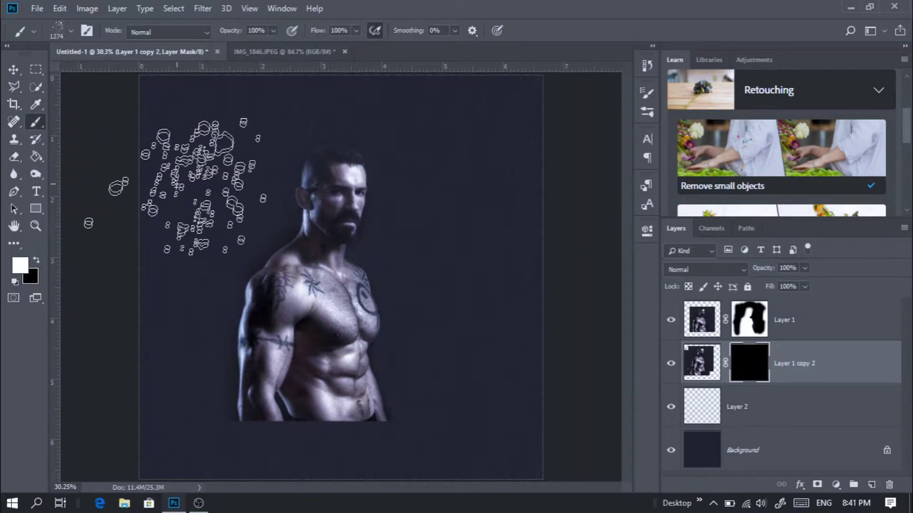
pyautogui.rightClick(280, 199)
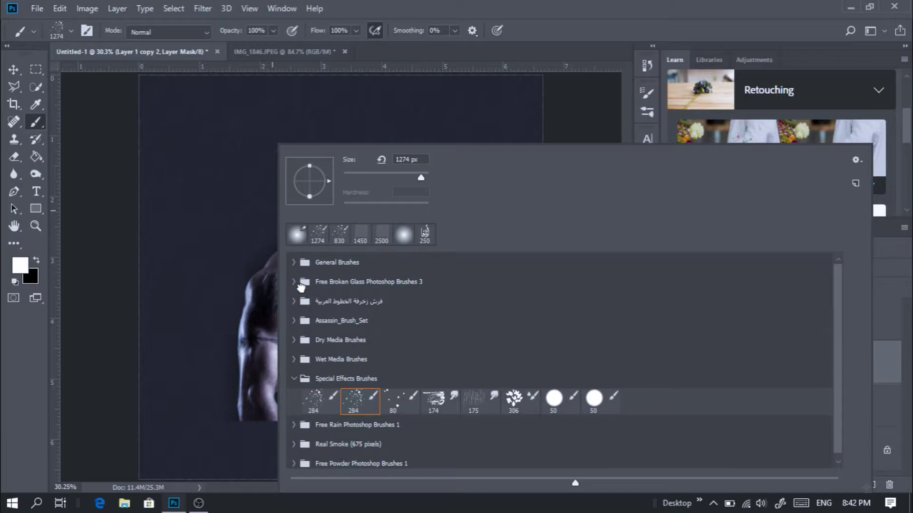
pyautogui.click(388, 283)
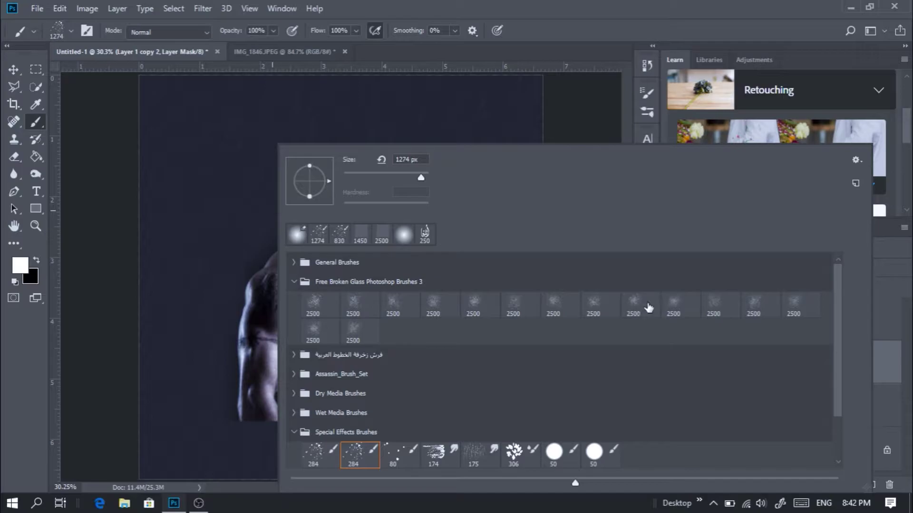
pyautogui.click(678, 302)
pyautogui.press('Return')
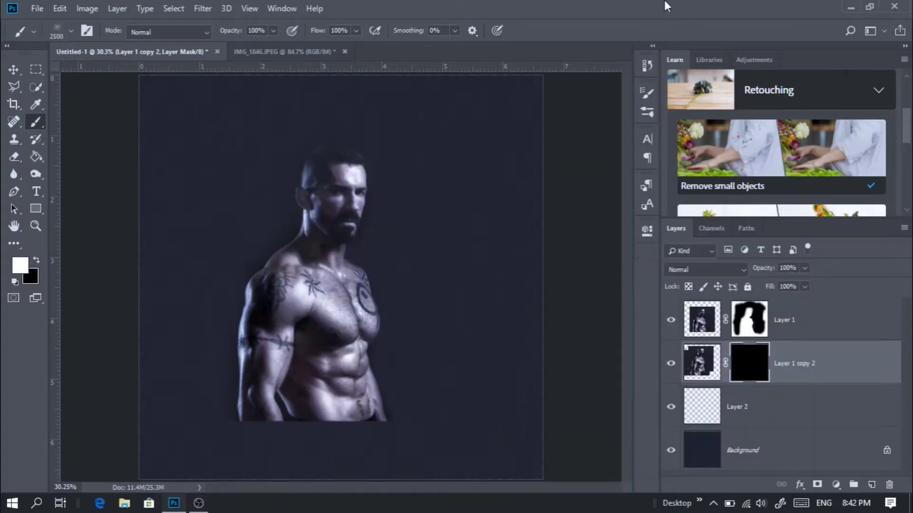
pyautogui.click(274, 262)
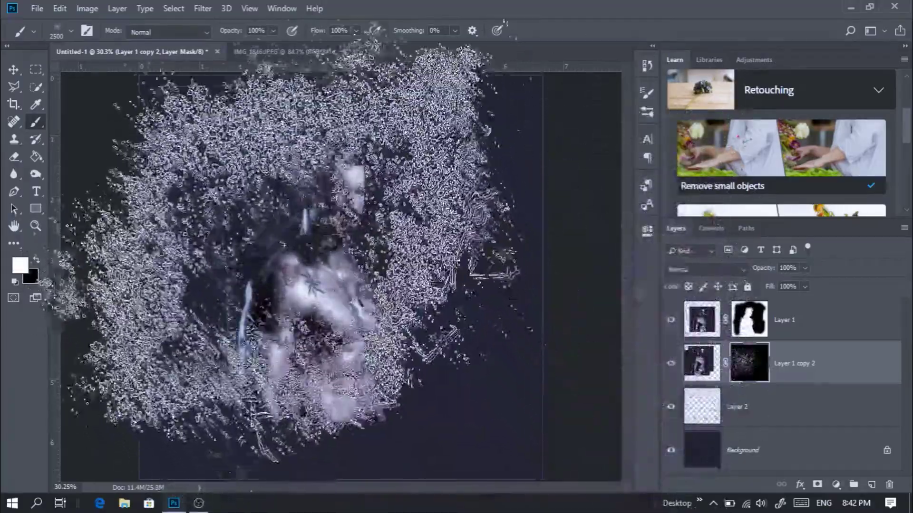
pyautogui.click(247, 267)
pyautogui.click(199, 304)
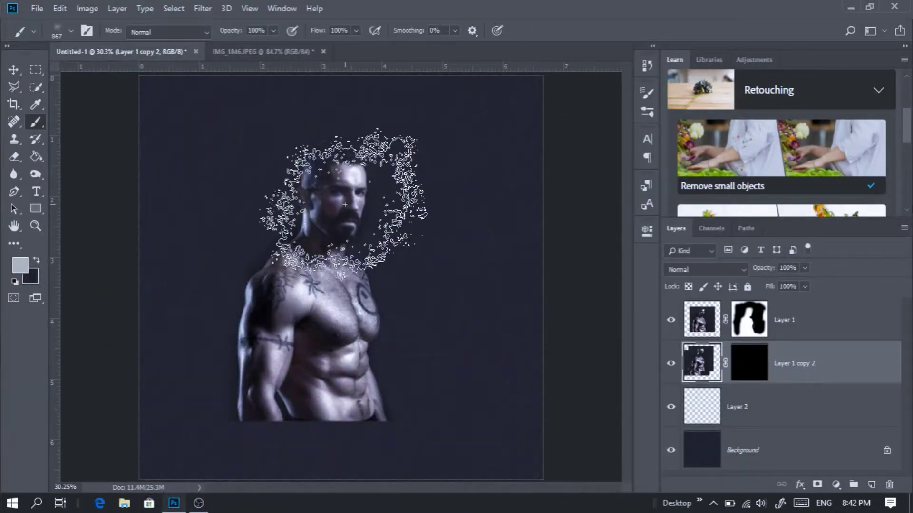
# Stamp white with the broken glass brush at 867 px on Layer 1 copy 2's mask, revealing speckled parts behind the man's head, shoulder and arm.
pyautogui.click(750, 368)
pyautogui.click(328, 195)
pyautogui.click(264, 249)
pyautogui.click(243, 369)
pyautogui.click(145, 328)
pyautogui.click(223, 399)
pyautogui.click(395, 119)
# Paint on Layer 1's mask with the broken glass brush to dissolve the man's lower torso and forearm into the background.
pyautogui.press('z')
pyautogui.moveTo(347, 307); pyautogui.dragTo(361, 307)
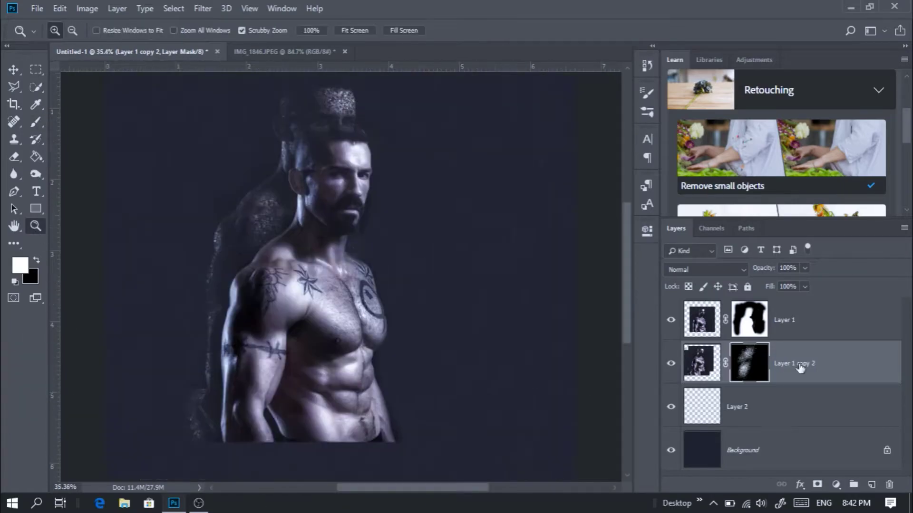
pyautogui.click(749, 320)
pyautogui.press('b')
pyautogui.scroll(-3, 624, 288)
pyautogui.moveTo(362, 393)
pyautogui.mouseDown()
pyautogui.moveTo(274, 372)
pyautogui.moveTo(269, 384)
pyautogui.moveTo(358, 392)
pyautogui.moveTo(224, 380)
pyautogui.moveTo(391, 373)
pyautogui.moveTo(215, 359)
pyautogui.moveTo(228, 365)
pyautogui.moveTo(220, 382)
pyautogui.moveTo(243, 379)
pyautogui.moveTo(184, 379)
pyautogui.moveTo(256, 384)
pyautogui.moveTo(228, 366)
pyautogui.mouseUp()
pyautogui.click(702, 363)
pyautogui.click(229, 365)
pyautogui.hotkey('ctrl', 'alt', 'z')
pyautogui.hotkey('ctrl', 'alt', 'z')
pyautogui.click(751, 369)
pyautogui.press('x')
pyautogui.press('x')
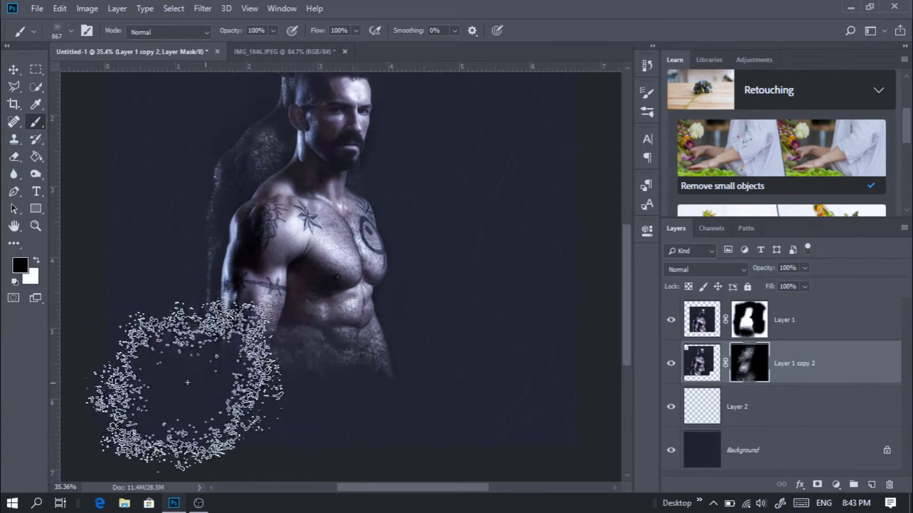
pyautogui.hotkey('alt', ']')
pyautogui.moveTo(448, 389); pyautogui.dragTo(167, 421)
pyautogui.press('x')
pyautogui.hotkey('ctrl', 'alt', 'z')
pyautogui.hotkey('ctrl', 'alt', 'z')
pyautogui.hotkey('ctrl', 'alt', 'z')
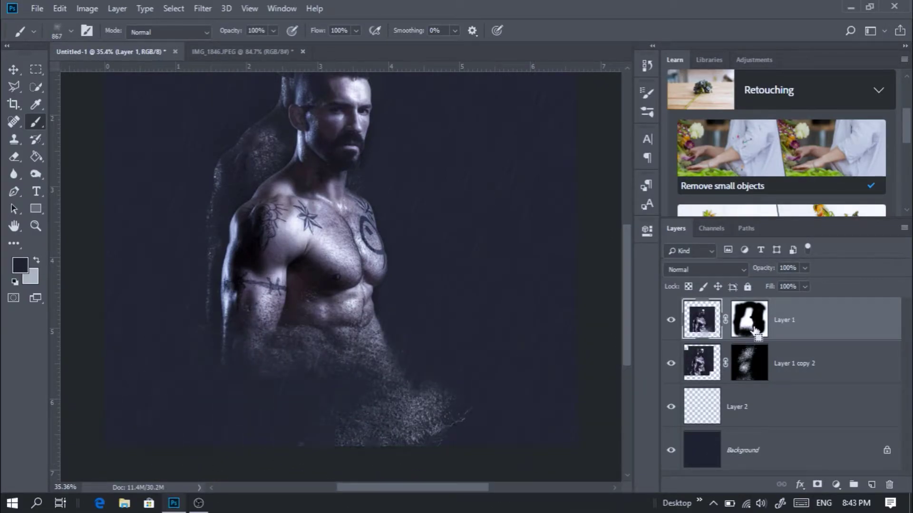
# Select Layer 1 and Layer 1 copy 2 together and move both figures so they are centred across the canvas.
pyautogui.click(755, 331)
pyautogui.press('z')
pyautogui.moveTo(419, 286)
pyautogui.mouseDown()
pyautogui.moveTo(352, 284)
pyautogui.moveTo(395, 281)
pyautogui.moveTo(354, 280)
pyautogui.moveTo(383, 289)
pyautogui.moveTo(378, 281)
pyautogui.mouseUp()
pyautogui.press('v')
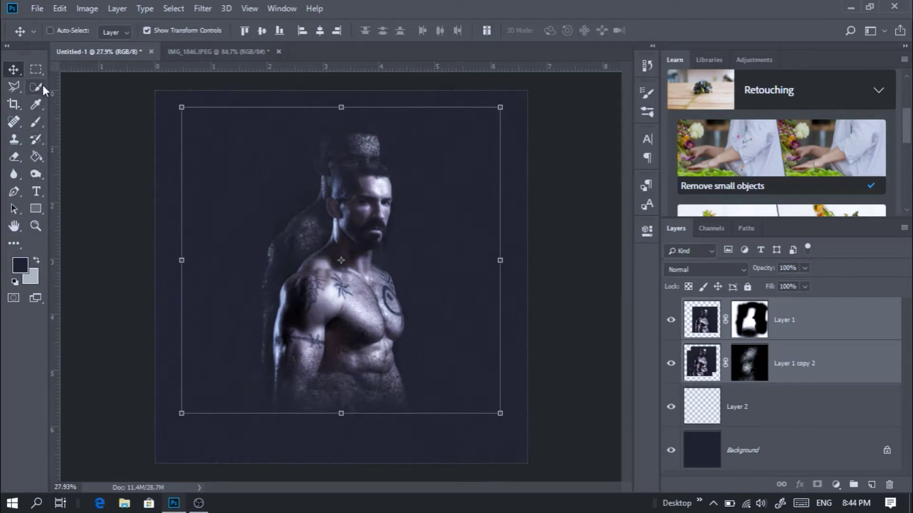
# Open the image city-street-wallpapers-background.jpg from the Picture folder.
pyautogui.click(35, 12)
pyautogui.click(63, 37)
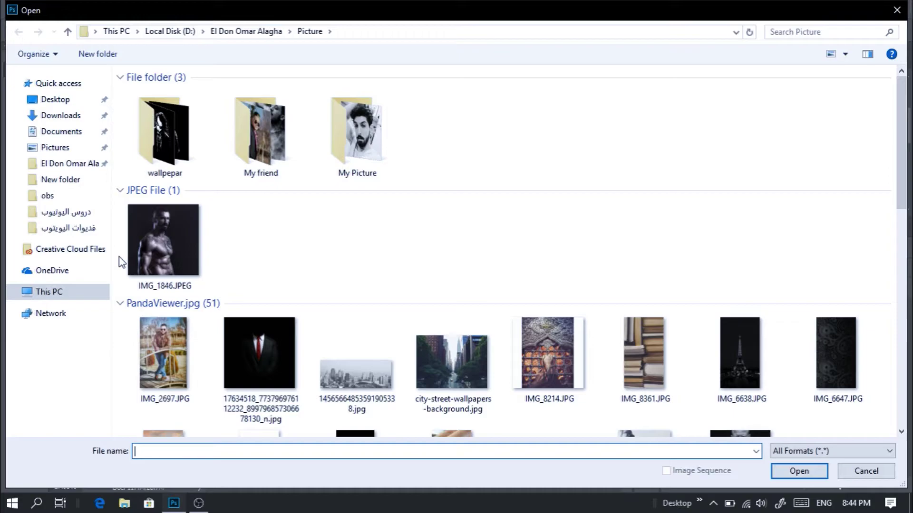
pyautogui.click(449, 356)
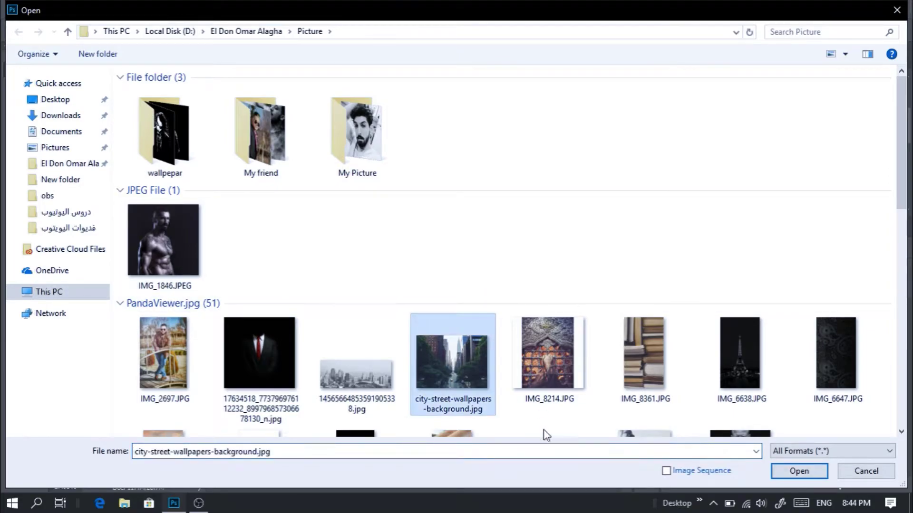
pyautogui.click(800, 472)
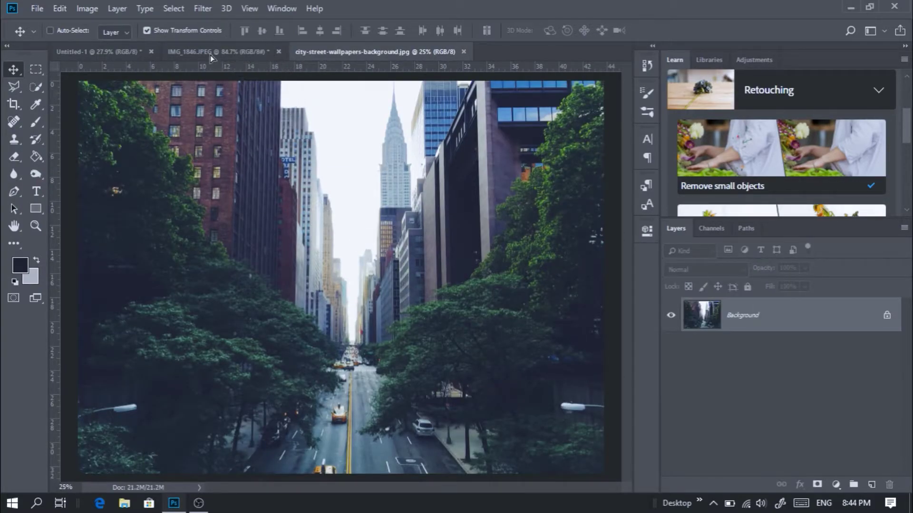
# Bring the city street photo into Untitled-1 above the figures, scale it to about 72%, and centre it horizontally.
pyautogui.moveTo(211, 58); pyautogui.dragTo(208, 106)
pyautogui.moveTo(110, 46); pyautogui.dragTo(448, 329)
pyautogui.moveTo(451, 286); pyautogui.dragTo(333, 279)
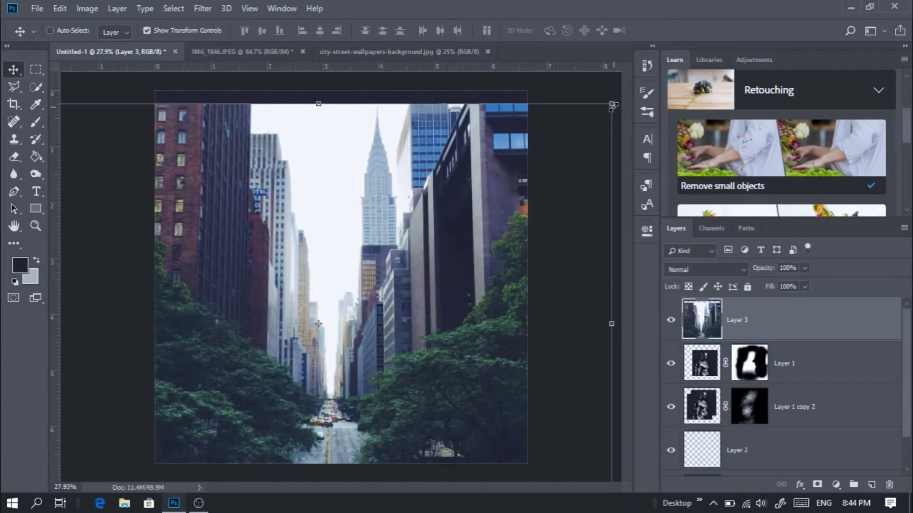
pyautogui.moveTo(613, 106); pyautogui.dragTo(448, 231)
pyautogui.moveTo(283, 322); pyautogui.dragTo(387, 233)
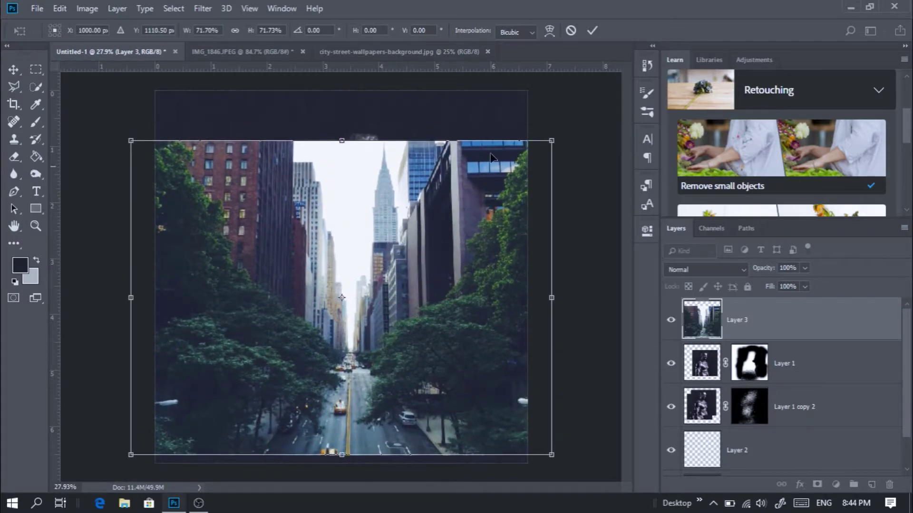
pyautogui.click(592, 31)
# Set the city layer's opacity to 41% and move it down so its upper edge crosses the man's eyes.
pyautogui.moveTo(762, 268); pyautogui.dragTo(735, 270)
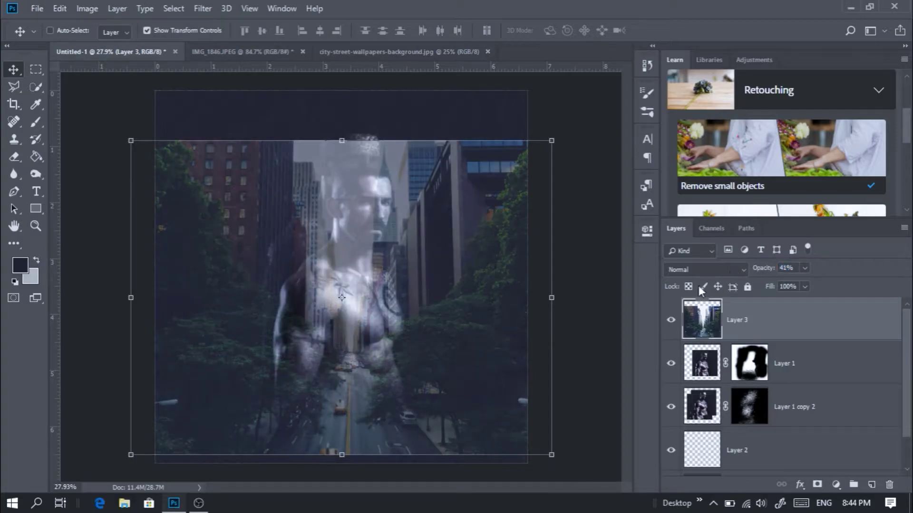
pyautogui.moveTo(341, 298); pyautogui.dragTo(355, 380)
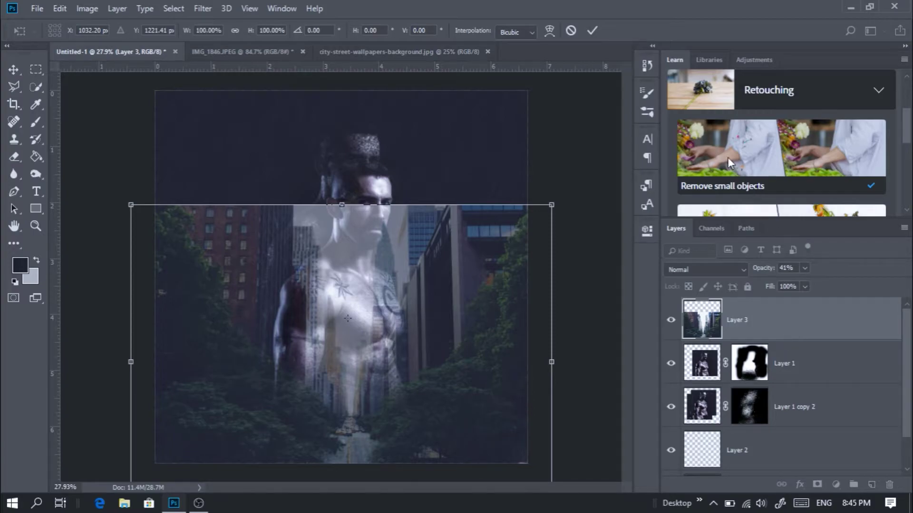
pyautogui.click(592, 30)
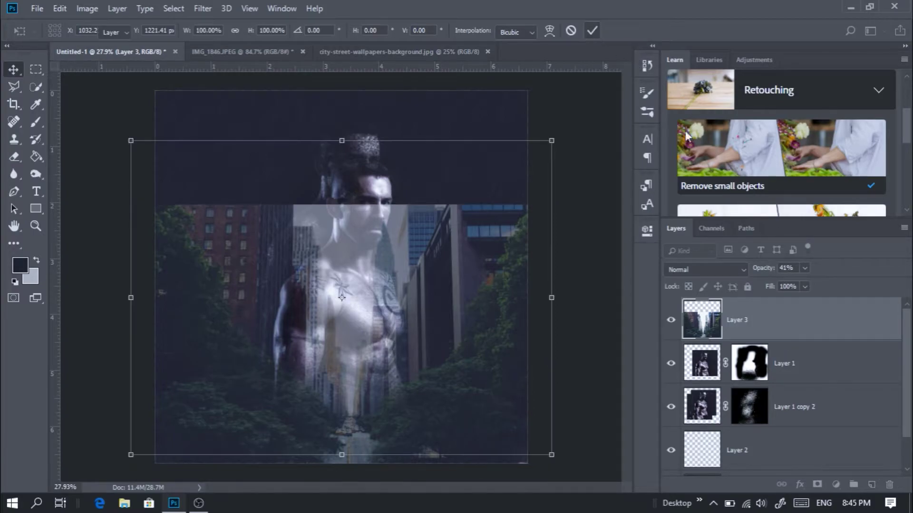
# Clip the city layer to Layer 1 and set its opacity to 51%.
pyautogui.keyDown('alt'); pyautogui.click(800, 337); pyautogui.keyUp('alt')
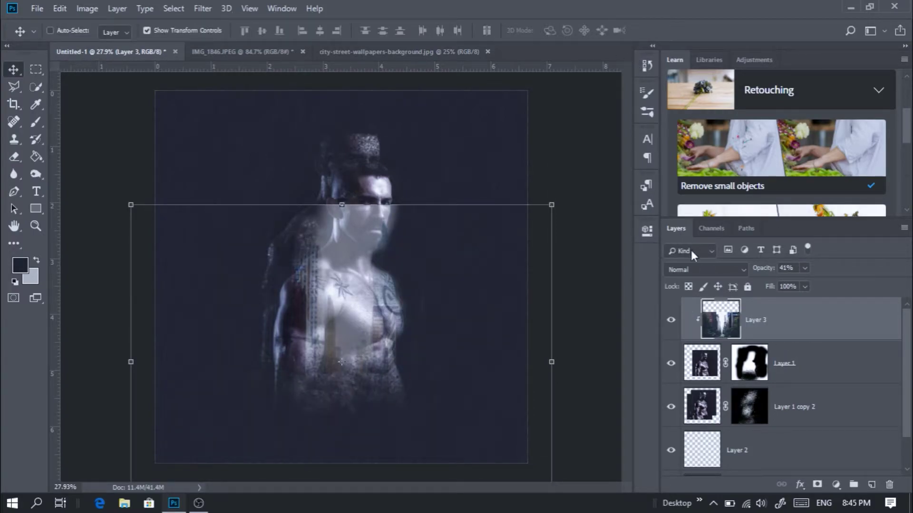
pyautogui.moveTo(775, 273); pyautogui.dragTo(770, 273)
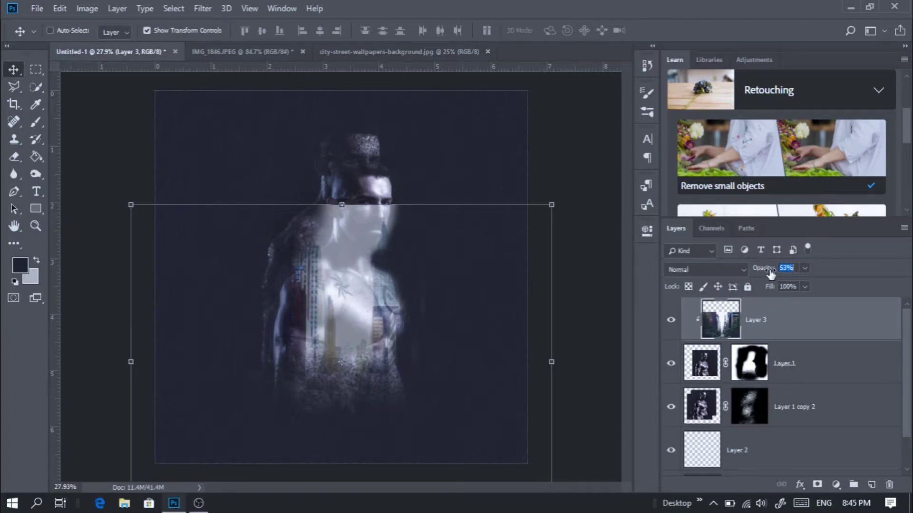
pyautogui.moveTo(771, 274); pyautogui.dragTo(769, 274)
# Set the city layer's opacity to 71% and erase the spill beside the man's face on Layer 1's mask.
pyautogui.click(37, 226)
pyautogui.moveTo(363, 239); pyautogui.dragTo(390, 237)
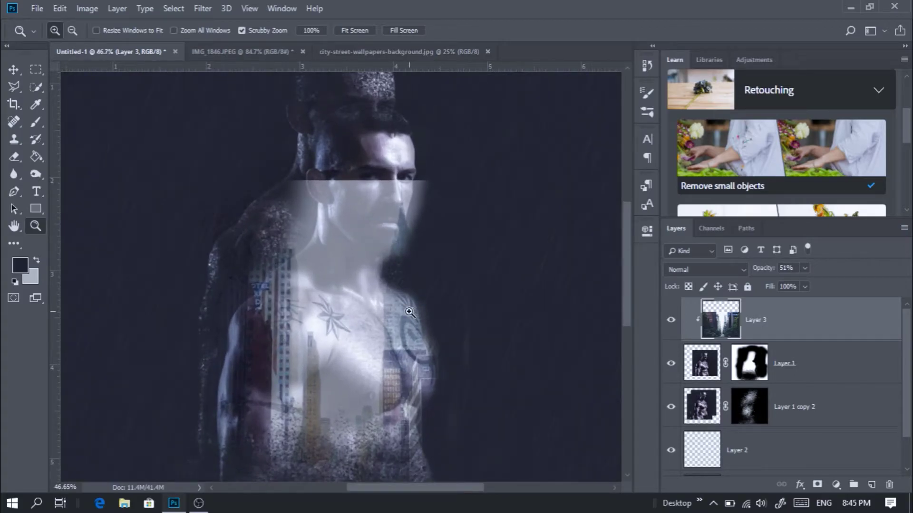
pyautogui.click(14, 160)
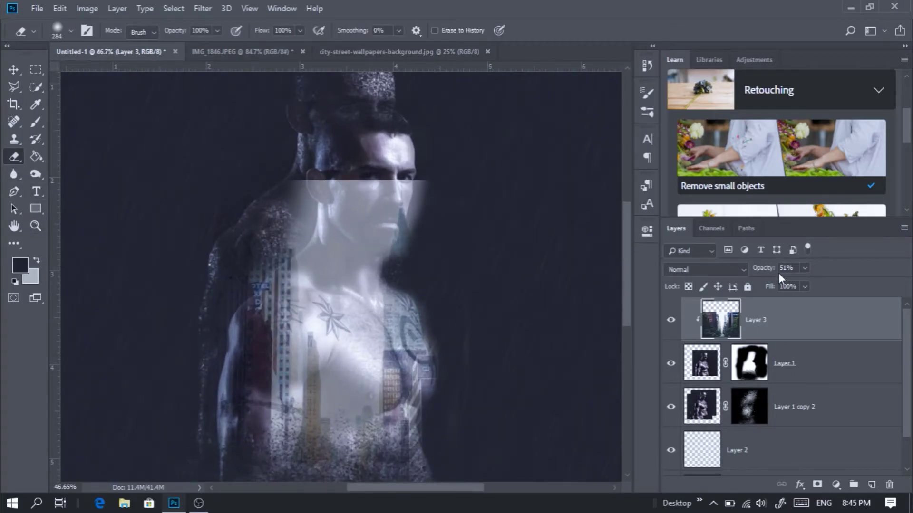
pyautogui.moveTo(770, 271); pyautogui.dragTo(750, 270)
pyautogui.click(750, 363)
pyautogui.press('x')
pyautogui.moveTo(459, 216)
pyautogui.mouseDown()
pyautogui.moveTo(460, 185)
pyautogui.moveTo(449, 204)
pyautogui.moveTo(460, 188)
pyautogui.moveTo(352, 168)
pyautogui.mouseUp()
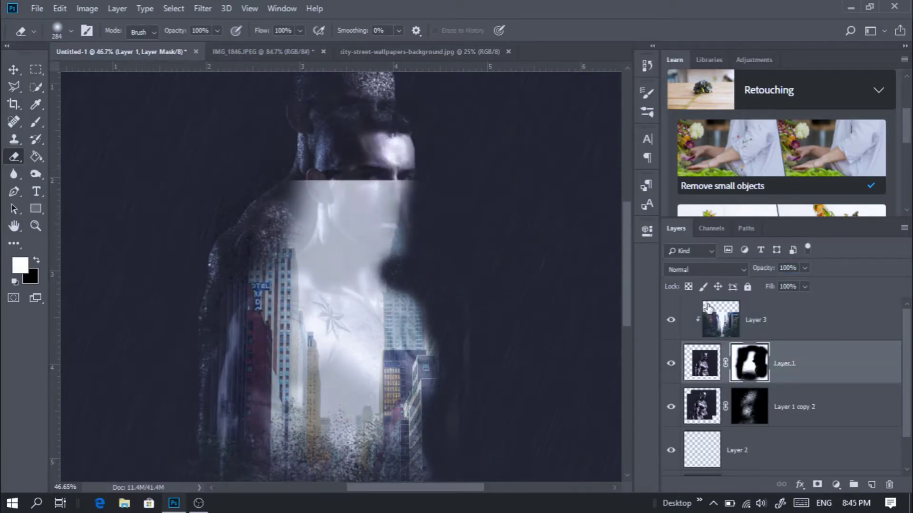
# Add a layer mask to the city layer and erase the city from the man's face and neck.
pyautogui.click(725, 312)
pyautogui.click(817, 484)
pyautogui.moveTo(451, 181)
pyautogui.mouseDown()
pyautogui.moveTo(384, 208)
pyautogui.moveTo(282, 219)
pyautogui.moveTo(418, 224)
pyautogui.moveTo(208, 153)
pyautogui.mouseUp()
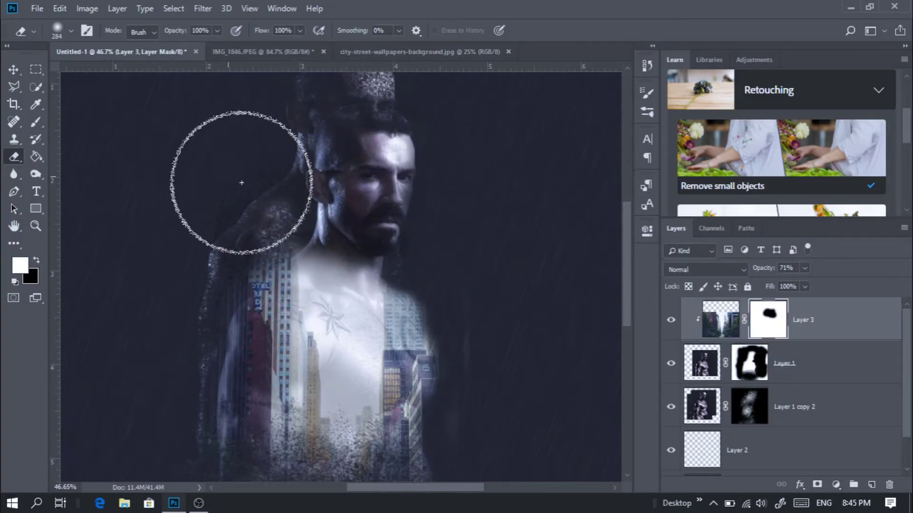
# Fade the man's rear shoulder on Layer 1's mask with the Eraser and undo the last extra stroke.
pyautogui.click(749, 363)
pyautogui.moveTo(248, 234); pyautogui.dragTo(222, 267)
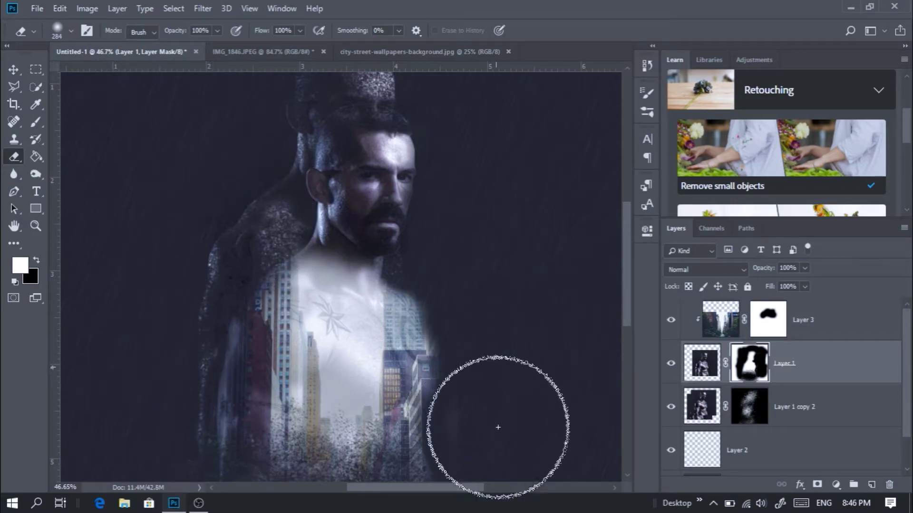
pyautogui.moveTo(262, 243); pyautogui.dragTo(255, 246)
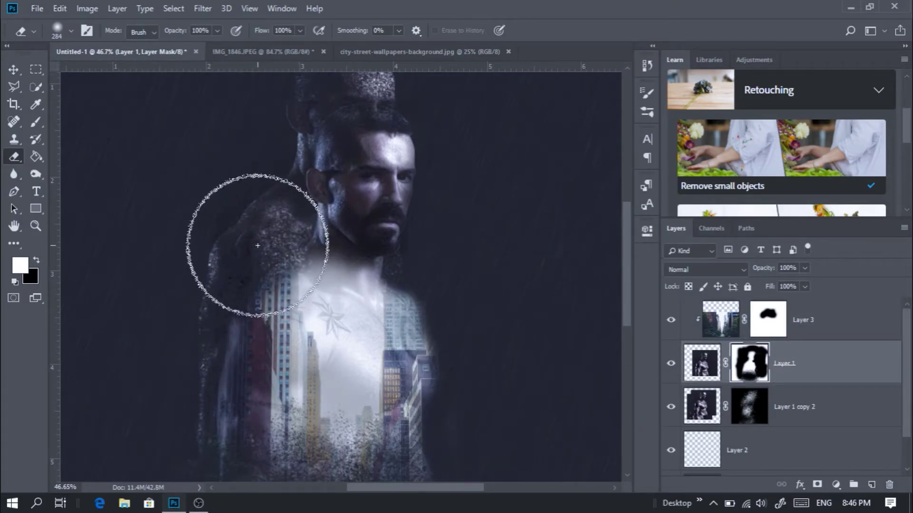
pyautogui.hotkey('ctrl', 'z')
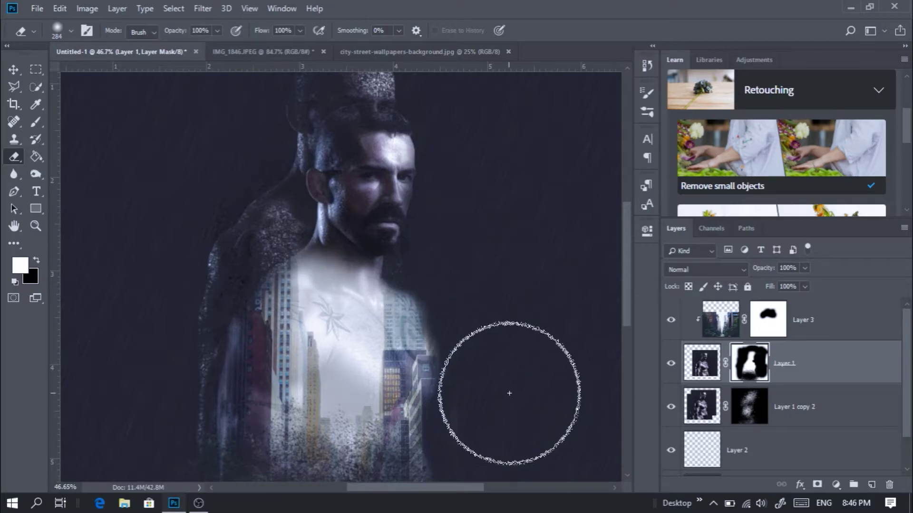
# Scale the city layer down and reposition it higher so the street and trees fall within the man's torso.
pyautogui.scroll(-3, 623, 271)
pyautogui.press('v')
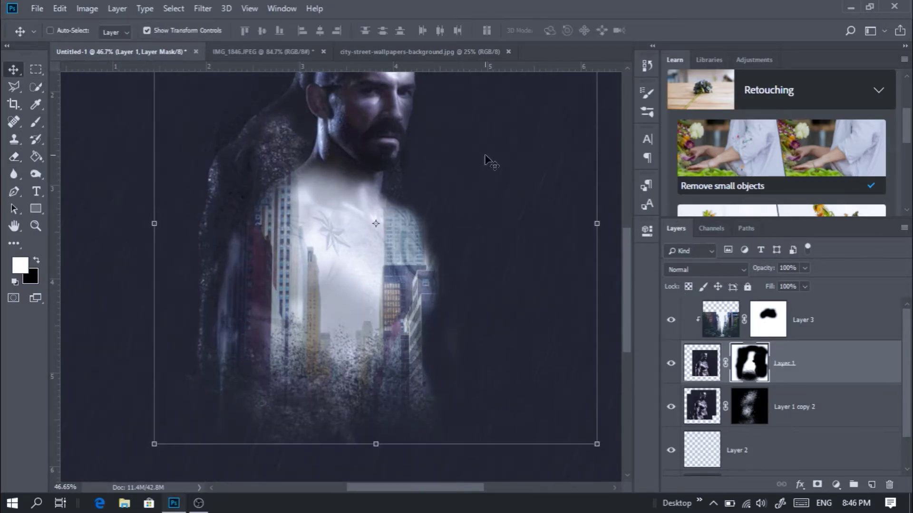
pyautogui.click(507, 197)
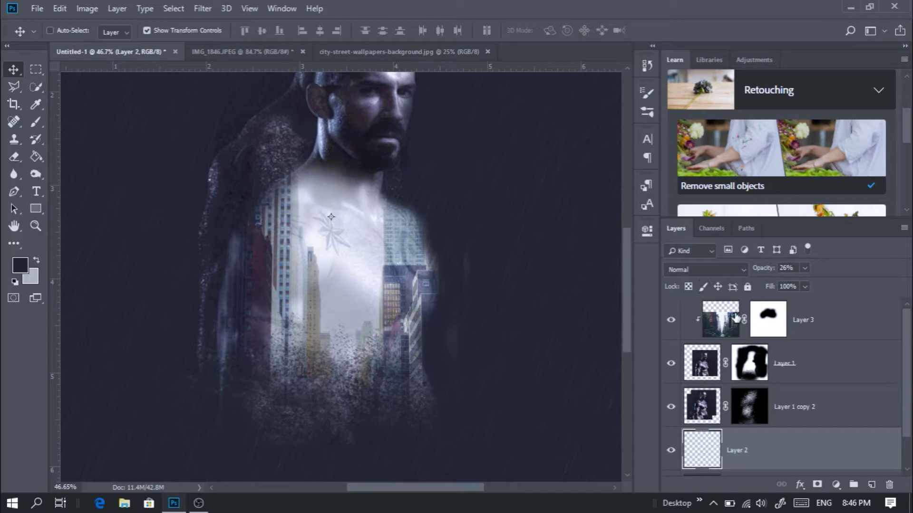
pyautogui.click(739, 317)
pyautogui.scroll(-3, 350, 319)
pyautogui.moveTo(476, 231); pyautogui.dragTo(439, 260)
pyautogui.moveTo(358, 288)
pyautogui.mouseDown()
pyautogui.moveTo(383, 276)
pyautogui.moveTo(377, 244)
pyautogui.moveTo(394, 254)
pyautogui.moveTo(383, 224)
pyautogui.mouseUp()
pyautogui.click(592, 30)
# Erase the city behind the man's neck and beside his front shoulder on Layer 3's mask with the 284 px Eraser.
pyautogui.press('z')
pyautogui.click(768, 319)
pyautogui.click(14, 157)
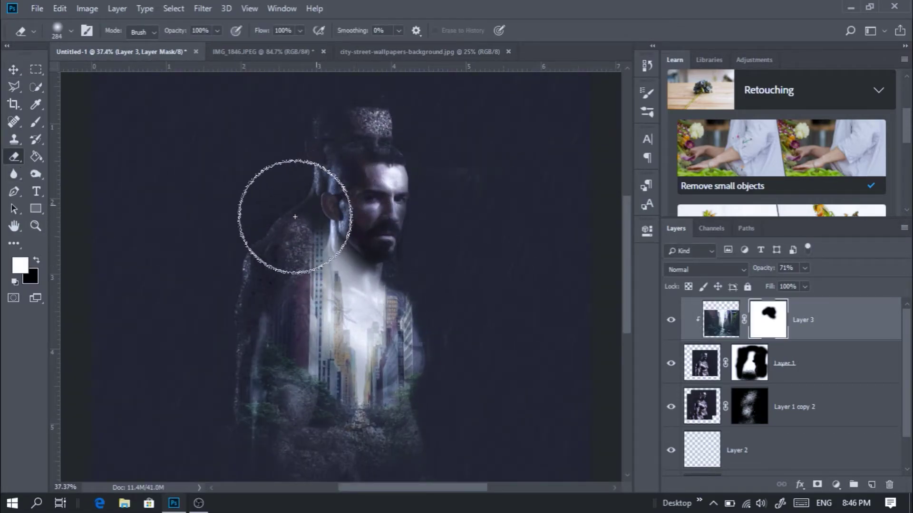
pyautogui.moveTo(301, 228); pyautogui.dragTo(274, 259)
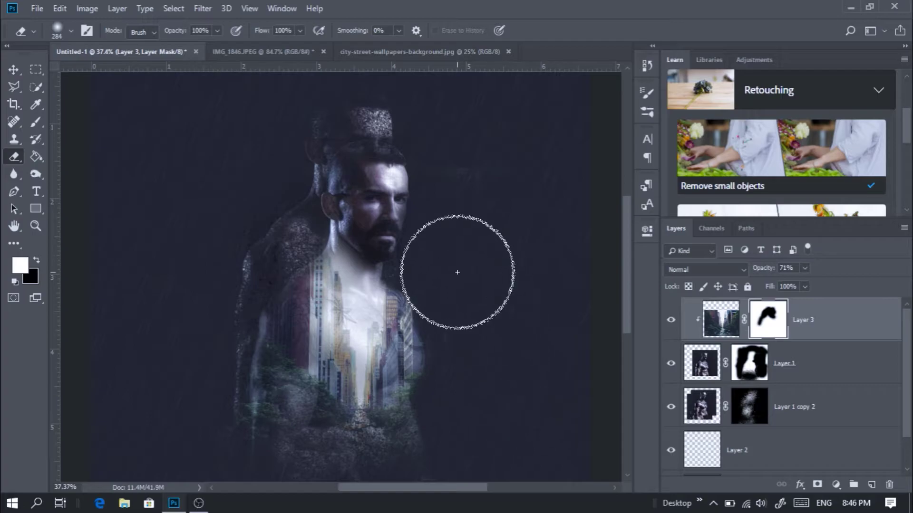
pyautogui.moveTo(433, 268)
pyautogui.mouseDown()
pyautogui.moveTo(512, 383)
pyautogui.moveTo(549, 404)
pyautogui.moveTo(471, 417)
pyautogui.moveTo(463, 436)
pyautogui.moveTo(564, 411)
pyautogui.mouseUp()
# Toggle Layer 3's clipping to Layer 1, leaving it clipped, and set Layer 1's opacity to 86%.
pyautogui.keyDown('alt'); pyautogui.click(814, 383); pyautogui.keyUp('alt')
pyautogui.keyDown('alt'); pyautogui.click(814, 383); pyautogui.keyUp('alt')
pyautogui.keyDown('alt'); pyautogui.click(813, 383); pyautogui.keyUp('alt')
pyautogui.keyDown('alt'); pyautogui.click(814, 383); pyautogui.keyUp('alt')
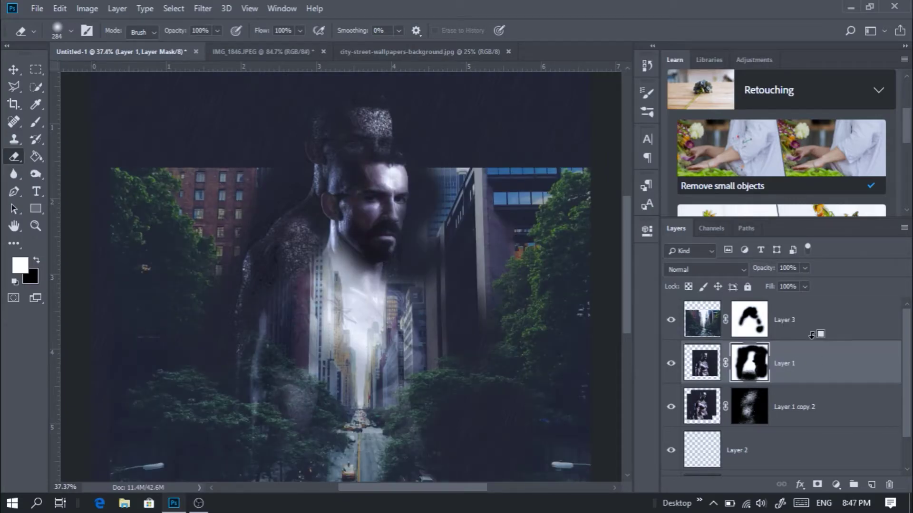
pyautogui.keyDown('alt'); pyautogui.click(815, 340); pyautogui.keyUp('alt')
pyautogui.moveTo(759, 272); pyautogui.dragTo(754, 272)
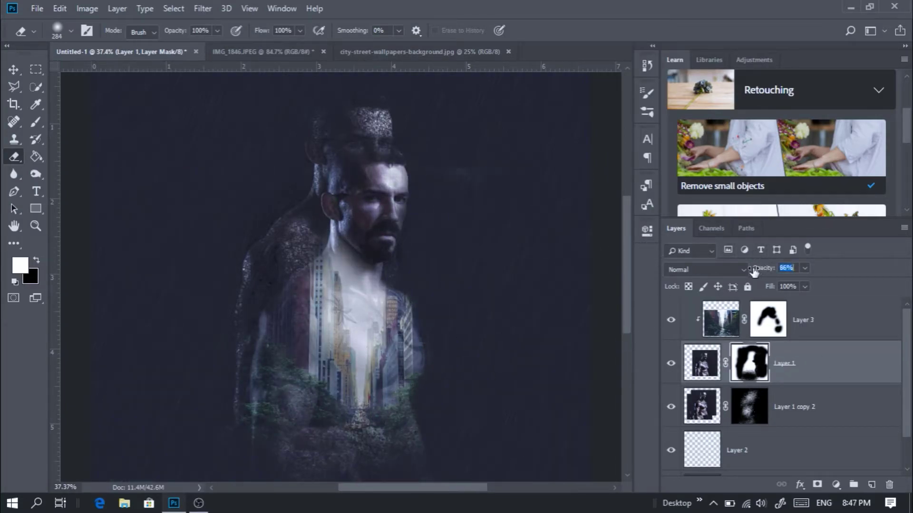
# Apply the Camera Raw Filter to the city image on Layer 3, strongly raising its contrast and increasing its clarity.
pyautogui.click(721, 310)
pyautogui.click(202, 8)
pyautogui.click(228, 87)
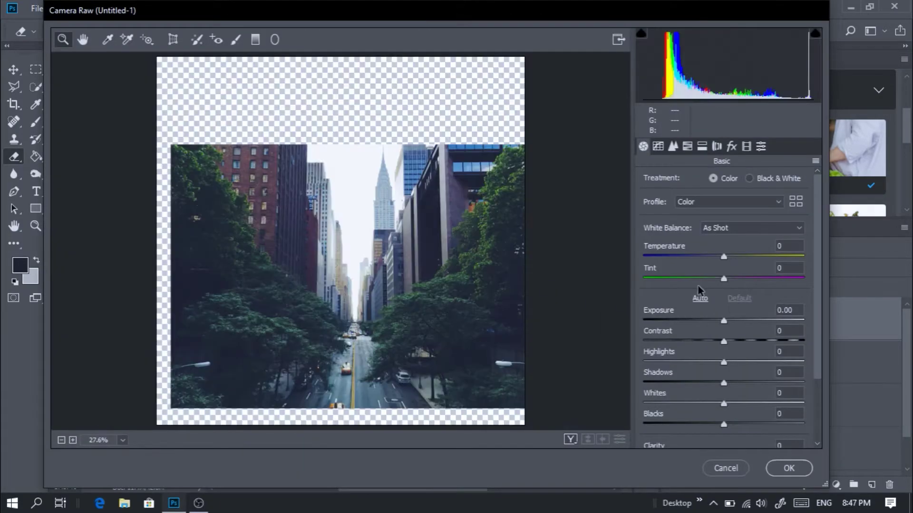
pyautogui.moveTo(728, 348); pyautogui.dragTo(790, 345)
pyautogui.scroll(-4, 817, 373)
pyautogui.moveTo(723, 371); pyautogui.dragTo(769, 372)
pyautogui.click(787, 469)
pyautogui.click(35, 227)
pyautogui.moveTo(354, 268); pyautogui.dragTo(239, 271)
pyautogui.click(354, 267)
pyautogui.click(353, 268)
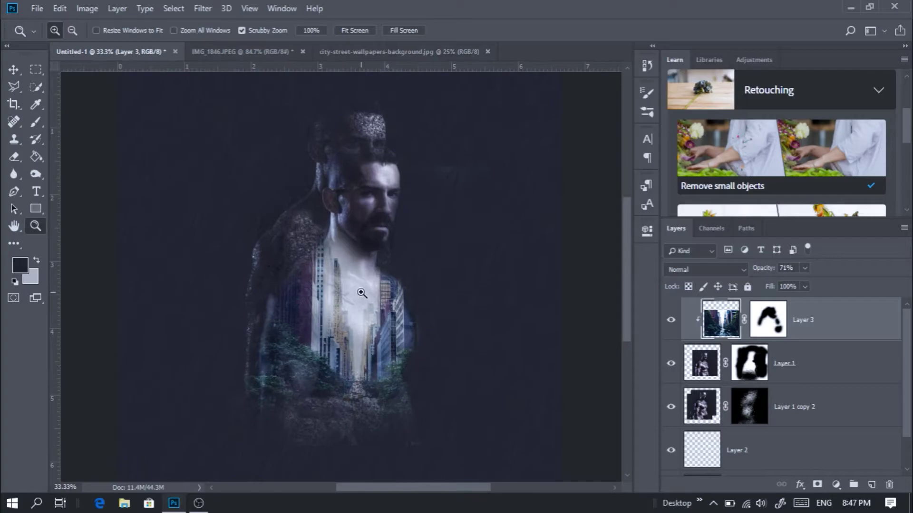
# Add a Gradient Fill layer directly above Layer 1 copy 2 and set its style to Radial.
pyautogui.moveTo(435, 312)
pyautogui.mouseDown()
pyautogui.moveTo(414, 320)
pyautogui.moveTo(434, 312)
pyautogui.mouseUp()
pyautogui.click(808, 414)
pyautogui.click(835, 484)
pyautogui.click(822, 264)
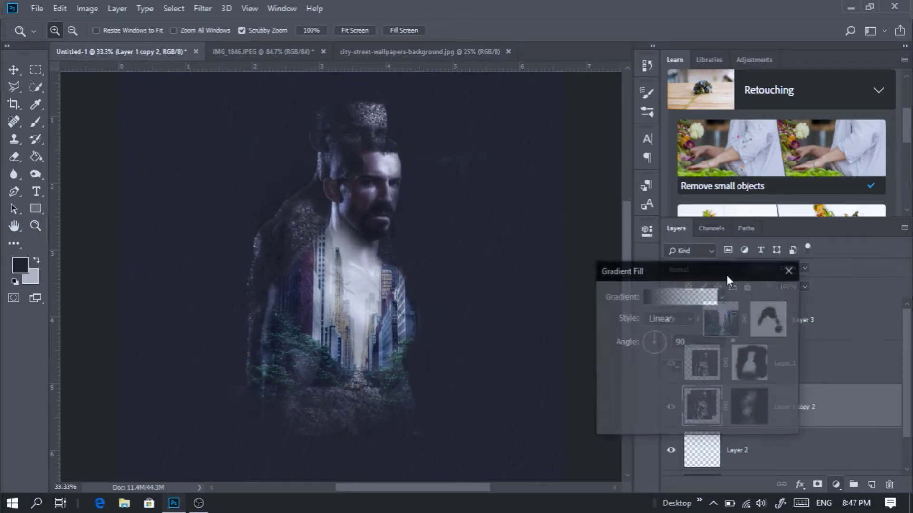
pyautogui.click(666, 317)
pyautogui.click(667, 338)
# Base the gradient on the Neutral Density preset and change its colour stop at location 0% to white.
pyautogui.click(672, 298)
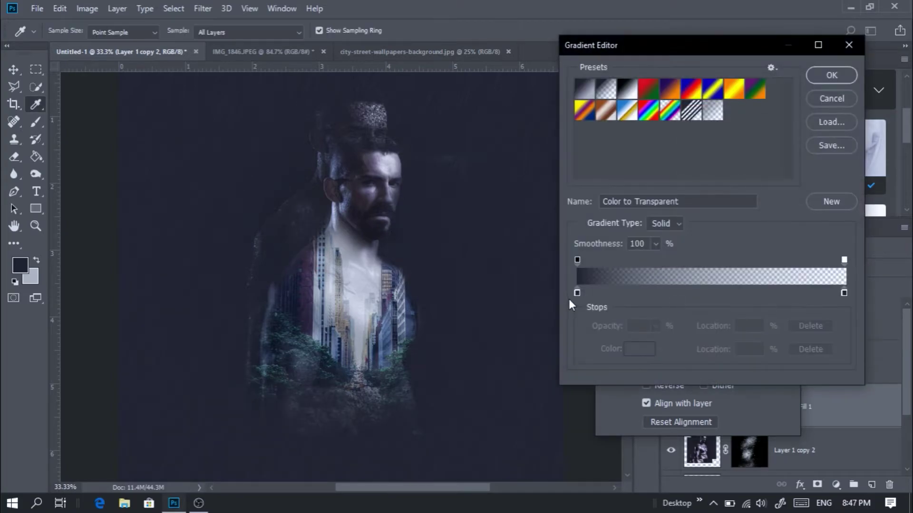
pyautogui.click(712, 110)
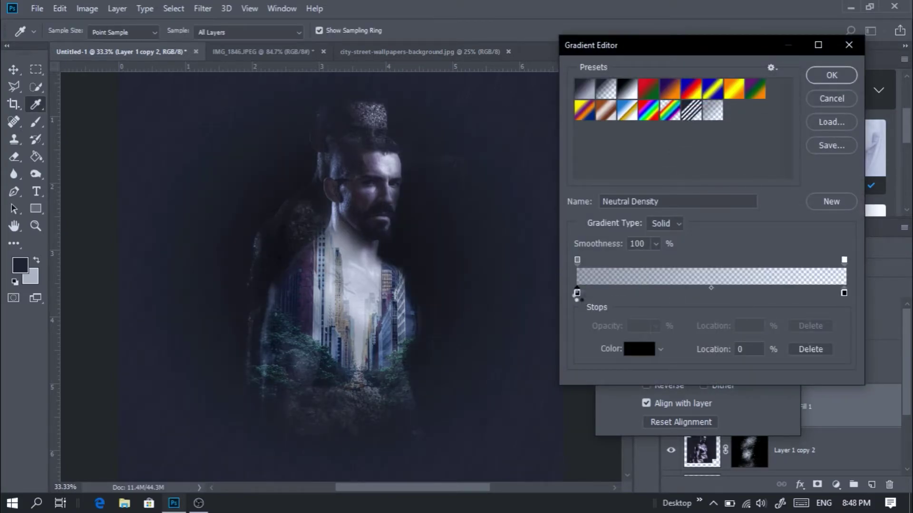
pyautogui.doubleClick(577, 293)
pyautogui.click(542, 264)
pyautogui.click(821, 259)
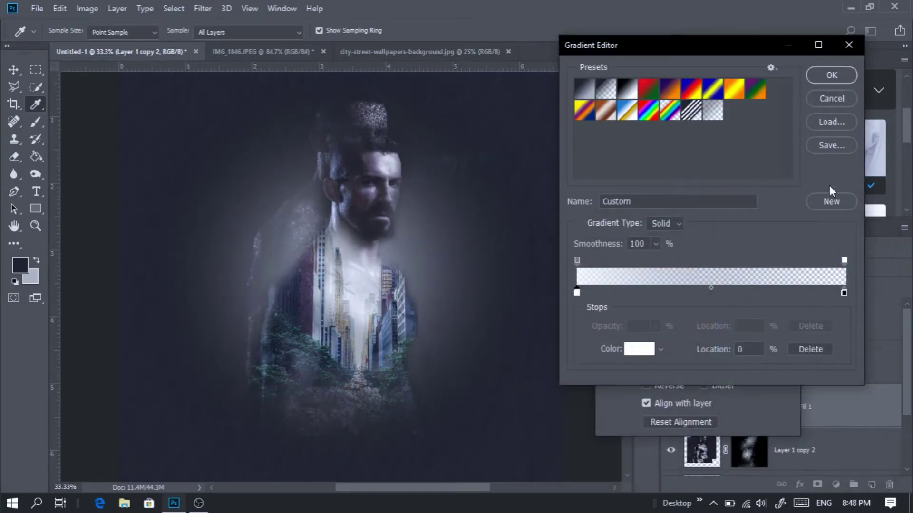
pyautogui.click(828, 76)
# Set the radial gradient's scale to 139% and move its glow slightly lower behind the man's torso.
pyautogui.moveTo(635, 369); pyautogui.dragTo(647, 369)
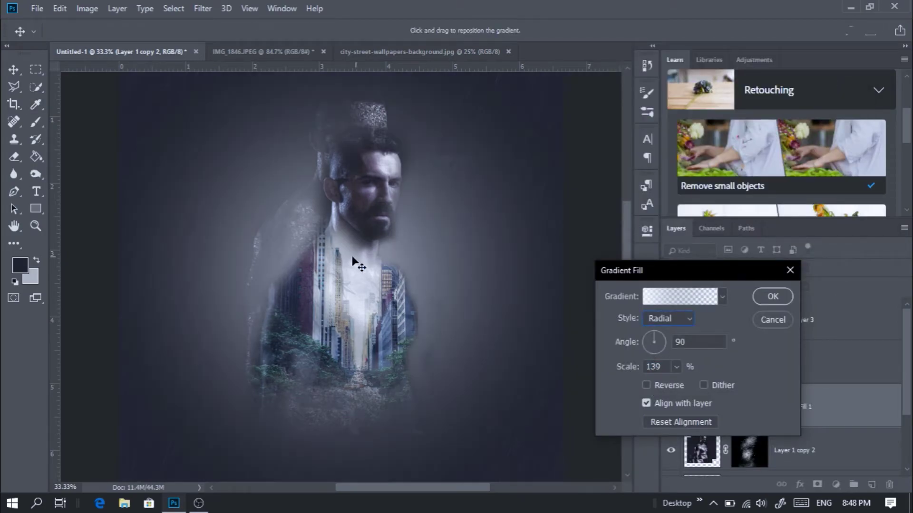
pyautogui.moveTo(377, 261); pyautogui.dragTo(350, 304)
pyautogui.press('Return')
# Move the gradient fill layer below Layer 1 copy 2 in the layer stack.
pyautogui.click(35, 227)
pyautogui.scroll(-2, 356, 267)
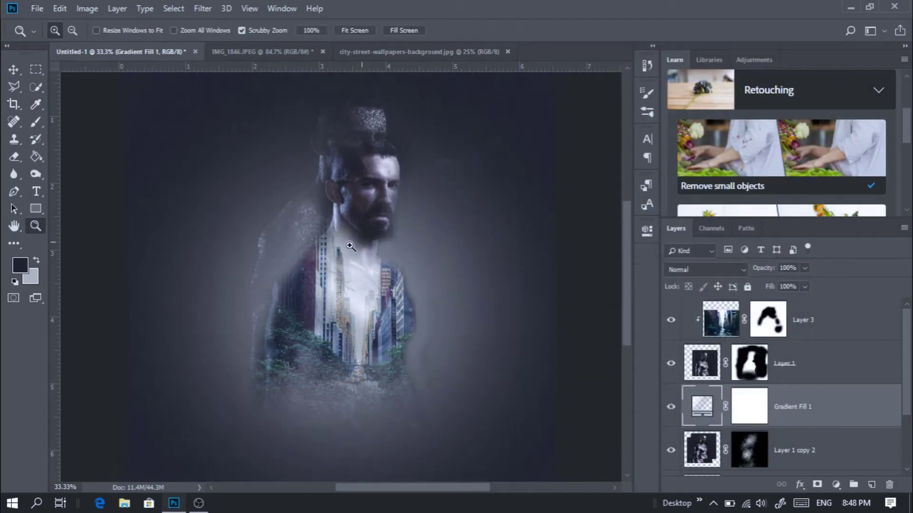
pyautogui.scroll(3, 355, 245)
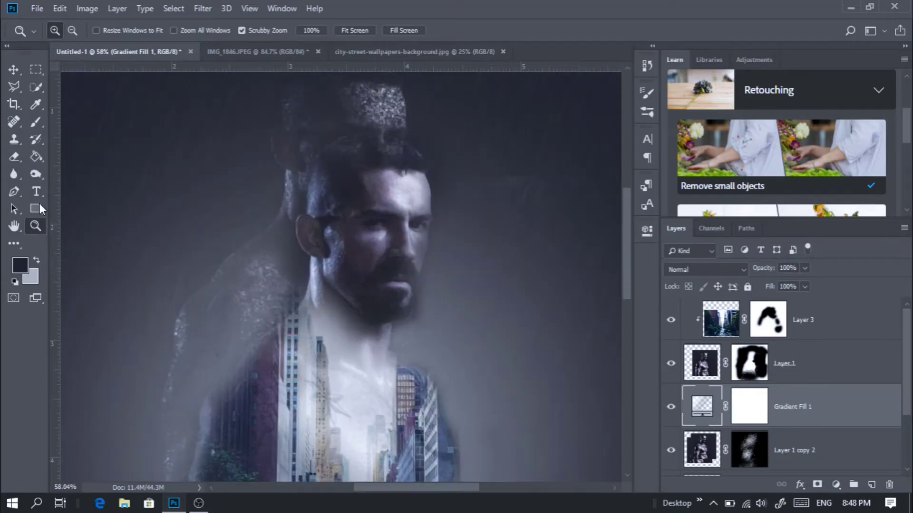
pyautogui.press('e')
pyautogui.click(751, 374)
pyautogui.press('d')
pyautogui.moveTo(754, 402); pyautogui.dragTo(827, 467)
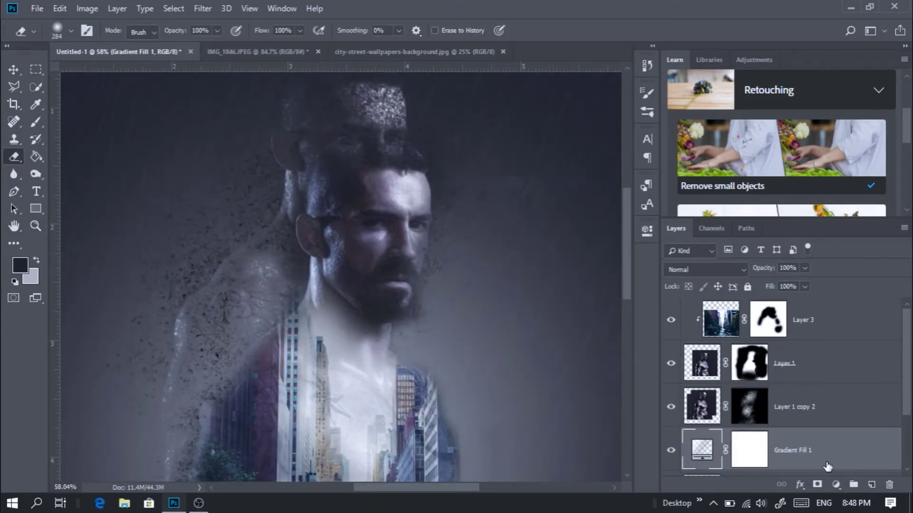
# Erase the leftover fringes around the lower torso and arms on the masks of Layer 1 copy 2 and Layer 1.
pyautogui.moveTo(626, 219); pyautogui.dragTo(625, 281)
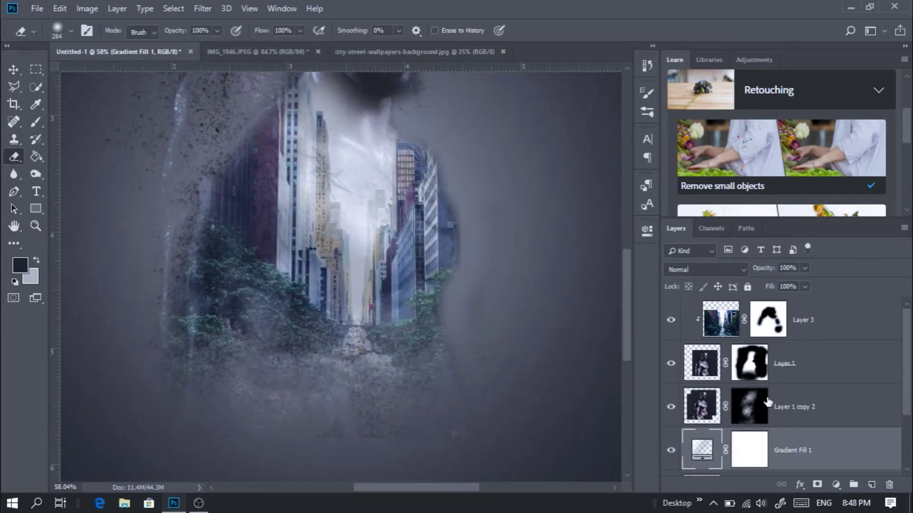
pyautogui.click(750, 408)
pyautogui.moveTo(532, 245)
pyautogui.mouseDown()
pyautogui.moveTo(514, 260)
pyautogui.moveTo(516, 322)
pyautogui.mouseUp()
pyautogui.click(742, 373)
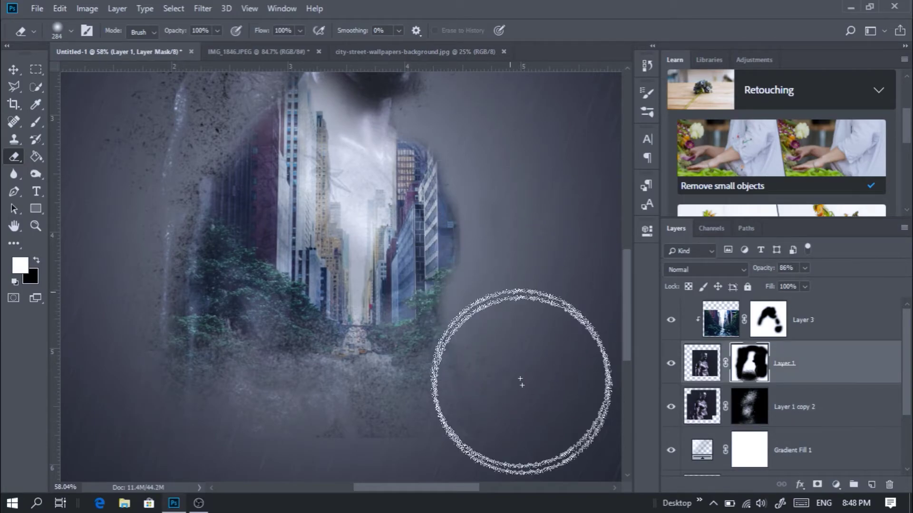
pyautogui.click(756, 397)
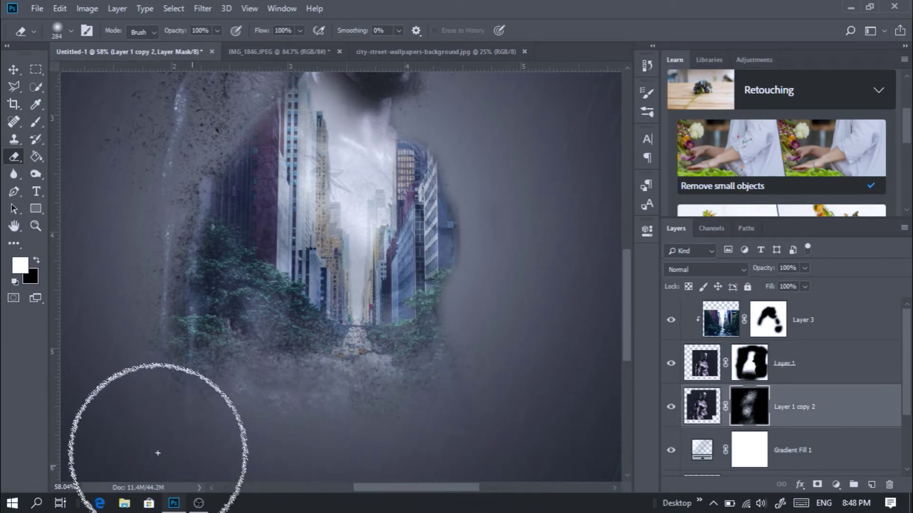
pyautogui.click(742, 372)
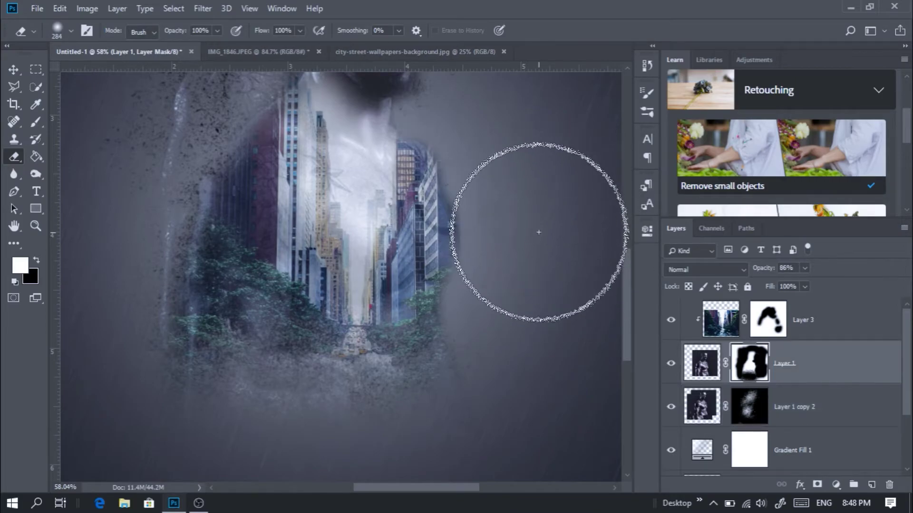
# Paint white speckled dispersion around the man's shoulders and torso on Layer 1's mask with the 867 px splatter brush.
pyautogui.hotkey('ctrl', '-')
pyautogui.hotkey('ctrl', '-')
pyautogui.press('z')
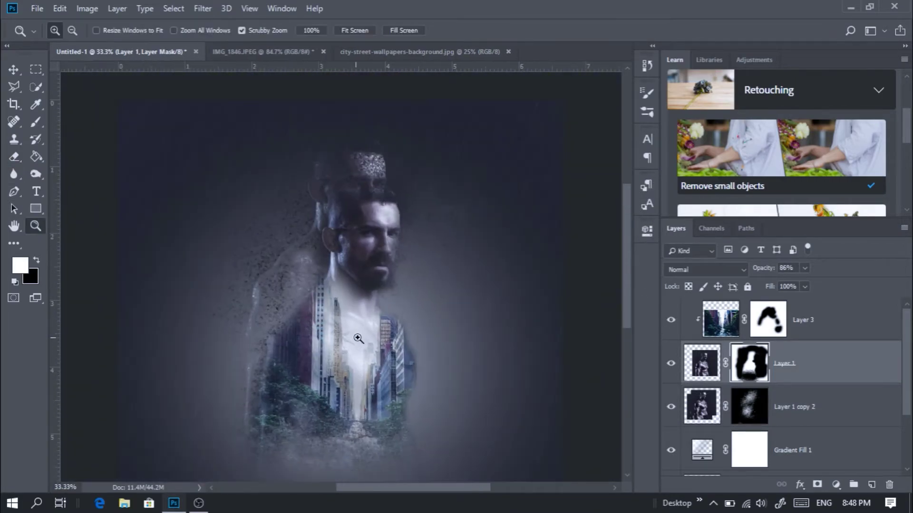
pyautogui.click(17, 154)
pyautogui.click(34, 226)
pyautogui.moveTo(296, 312)
pyautogui.mouseDown()
pyautogui.moveTo(273, 313)
pyautogui.moveTo(285, 313)
pyautogui.mouseUp()
pyautogui.press('b')
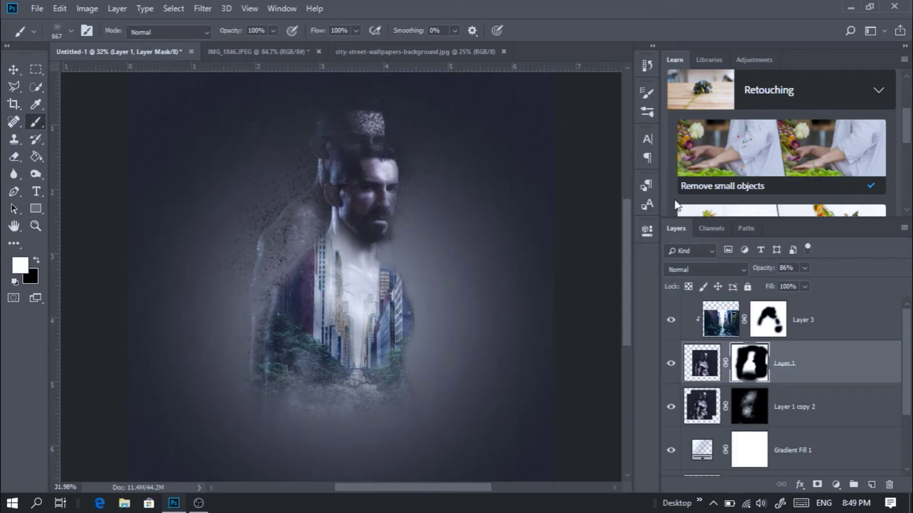
pyautogui.moveTo(409, 312)
pyautogui.mouseDown()
pyautogui.moveTo(363, 326)
pyautogui.moveTo(370, 336)
pyautogui.moveTo(403, 329)
pyautogui.moveTo(361, 291)
pyautogui.moveTo(416, 387)
pyautogui.moveTo(376, 478)
pyautogui.moveTo(386, 420)
pyautogui.moveTo(427, 377)
pyautogui.moveTo(349, 413)
pyautogui.moveTo(308, 396)
pyautogui.moveTo(454, 384)
pyautogui.moveTo(443, 347)
pyautogui.moveTo(385, 370)
pyautogui.moveTo(242, 328)
pyautogui.moveTo(302, 385)
pyautogui.moveTo(551, 452)
pyautogui.moveTo(416, 376)
pyautogui.moveTo(390, 395)
pyautogui.moveTo(247, 385)
pyautogui.moveTo(389, 381)
pyautogui.moveTo(503, 333)
pyautogui.moveTo(235, 274)
pyautogui.moveTo(425, 320)
pyautogui.moveTo(447, 356)
pyautogui.moveTo(391, 189)
pyautogui.moveTo(324, 347)
pyautogui.mouseUp()
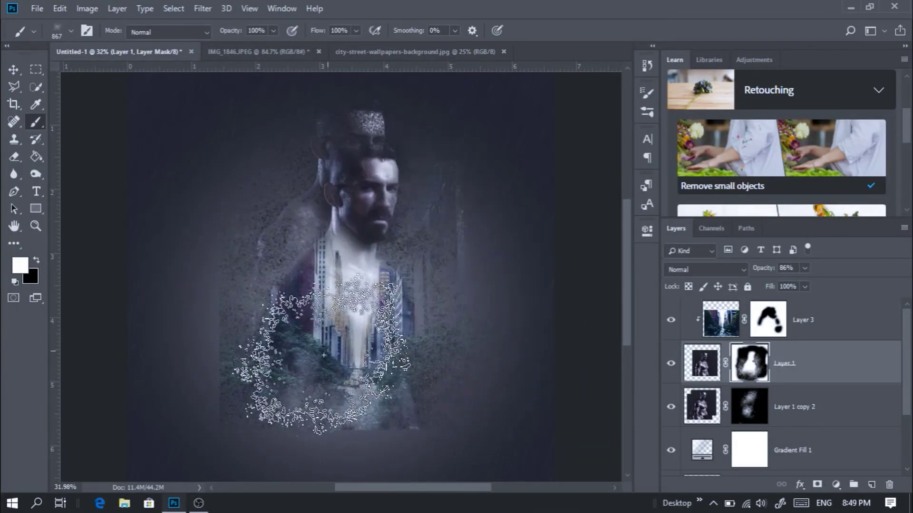
# Erase the excess dispersion along the outer edges of the figure on Layer 1's mask with the 284 px Eraser.
pyautogui.click(14, 155)
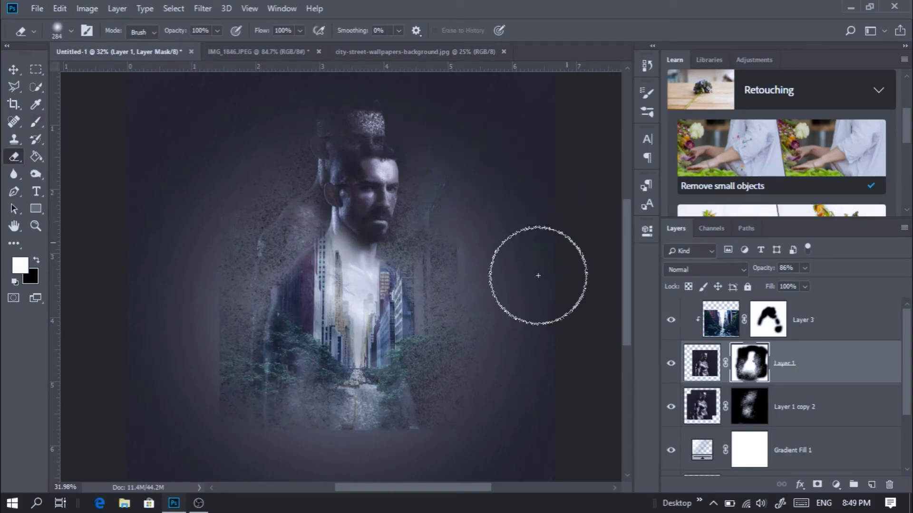
pyautogui.moveTo(370, 488); pyautogui.dragTo(434, 490)
pyautogui.moveTo(131, 237)
pyautogui.mouseDown()
pyautogui.moveTo(116, 341)
pyautogui.moveTo(167, 415)
pyautogui.moveTo(80, 258)
pyautogui.moveTo(139, 328)
pyautogui.moveTo(83, 347)
pyautogui.mouseUp()
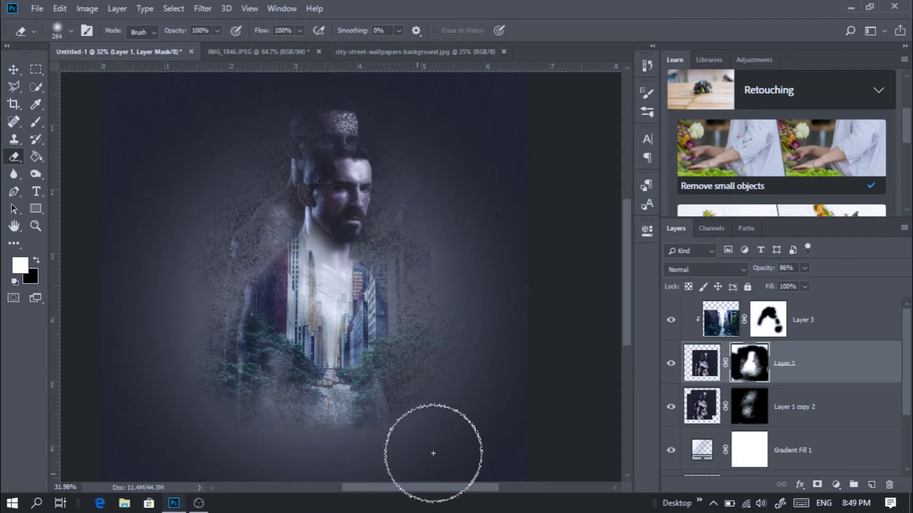
pyautogui.moveTo(332, 153); pyautogui.dragTo(344, 180)
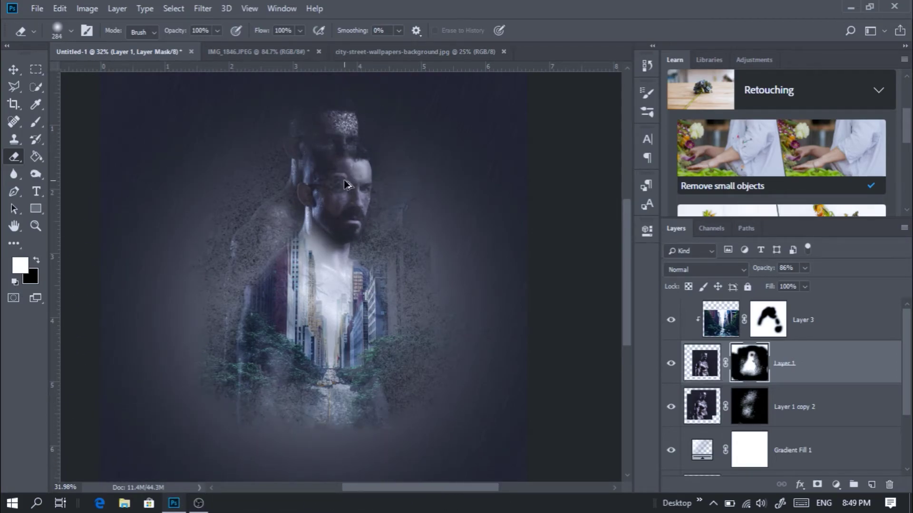
# Set Layer 3's opacity to 60%.
pyautogui.click(763, 323)
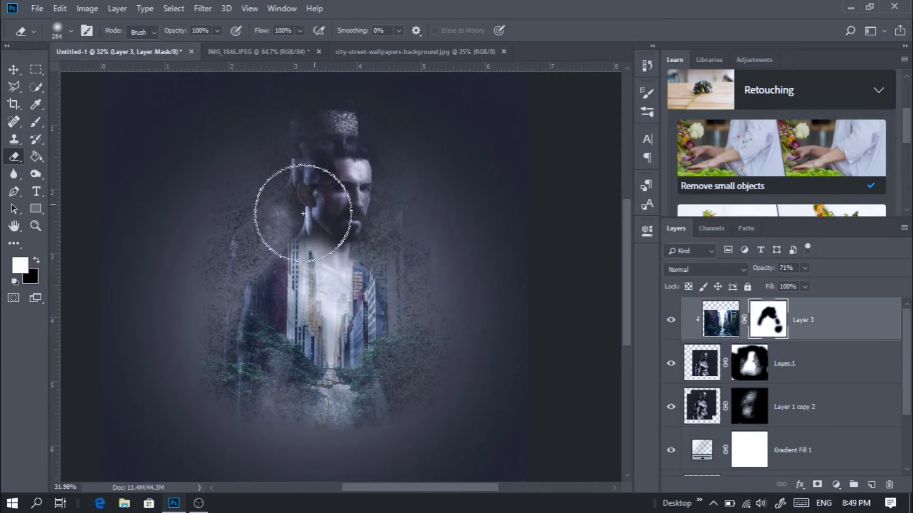
pyautogui.click(14, 86)
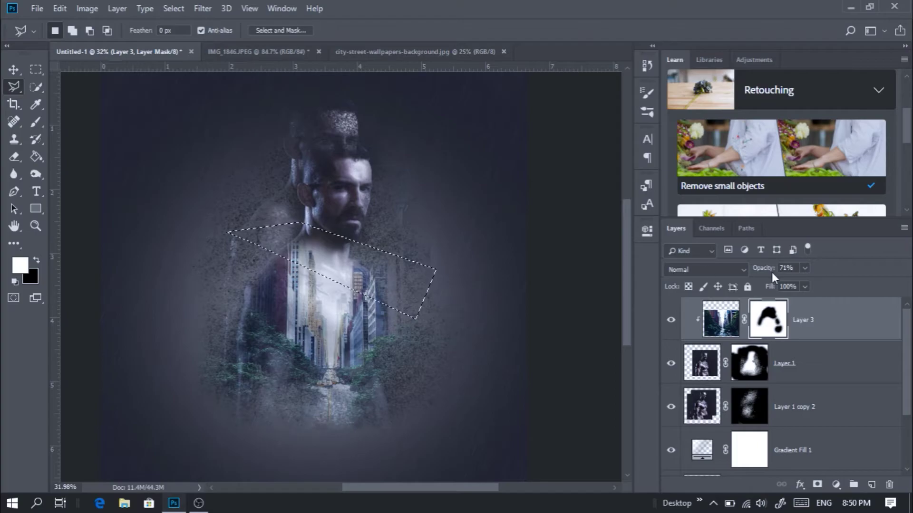
pyautogui.moveTo(770, 268); pyautogui.dragTo(762, 270)
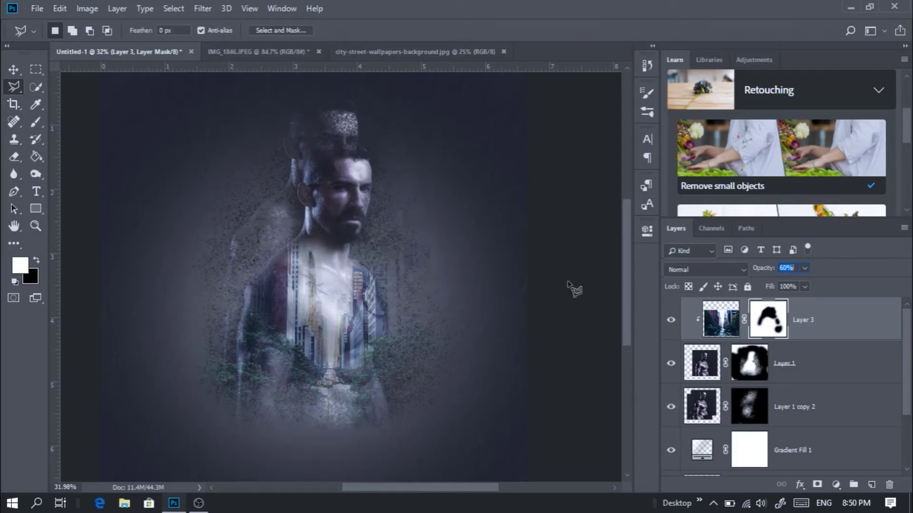
# Fade the city over the man's tattooed shoulder and chest on Layer 3's mask with an 83 px Eraser at 19% opacity.
pyautogui.click(35, 226)
pyautogui.click(328, 286)
pyautogui.click(360, 305)
pyautogui.click(13, 158)
pyautogui.moveTo(258, 236); pyautogui.dragTo(190, 237)
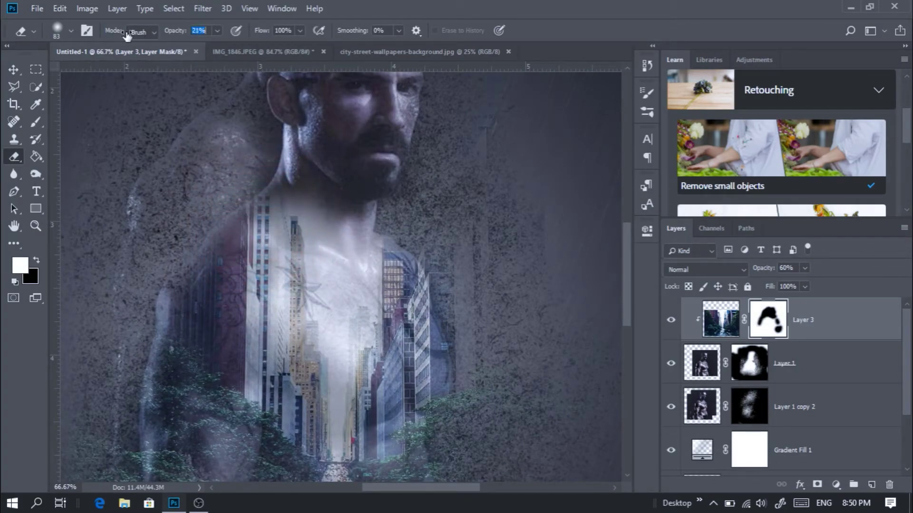
pyautogui.moveTo(176, 304)
pyautogui.mouseDown()
pyautogui.moveTo(179, 373)
pyautogui.moveTo(224, 229)
pyautogui.mouseUp()
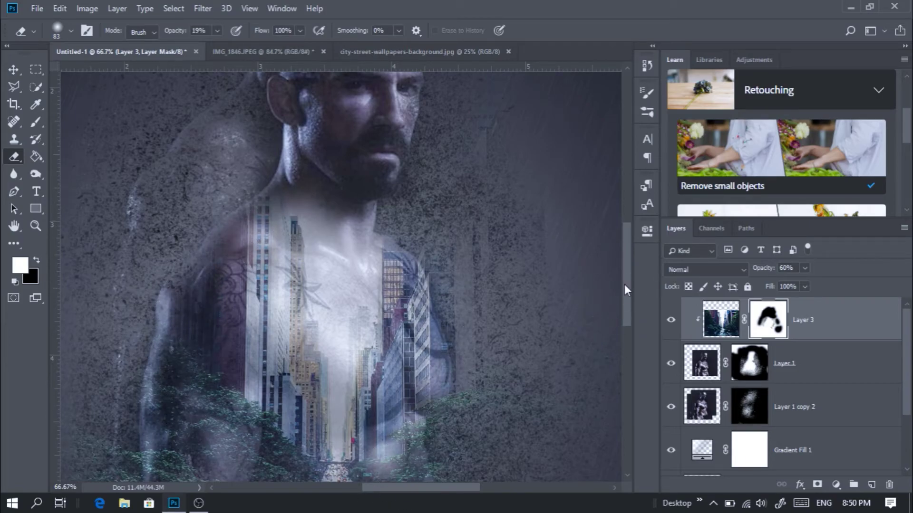
# Fade the city over the man's arms and lower torso on Layer 3's mask with the low-opacity Eraser.
pyautogui.scroll(-5, 340, 341)
pyautogui.moveTo(438, 149); pyautogui.dragTo(330, 158)
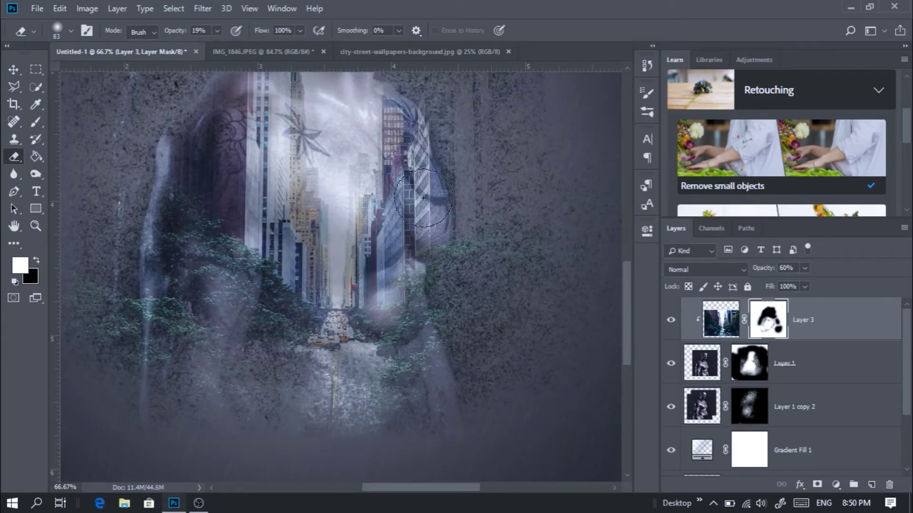
pyautogui.moveTo(626, 315); pyautogui.dragTo(633, 275)
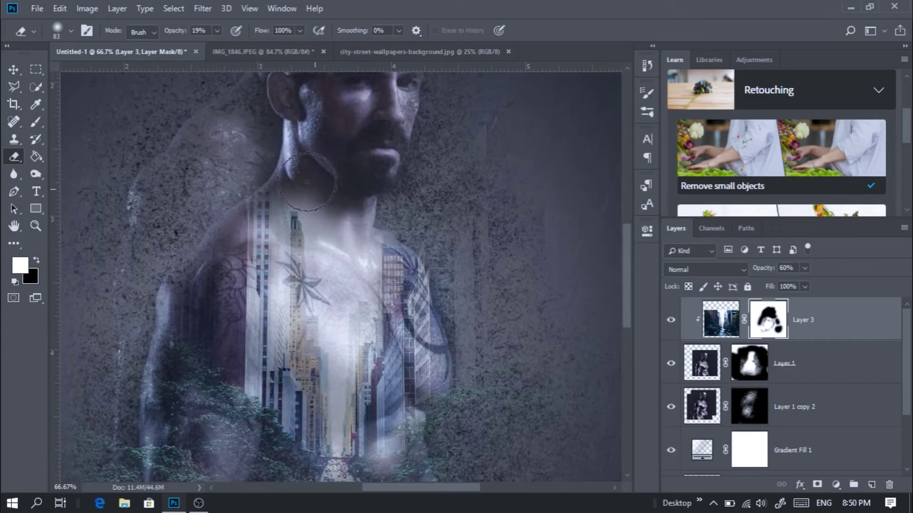
# Toggle the visibility of Layer 3, Layer 1 and Layer 1 copy 2 to compare what each adds to the composite.
pyautogui.press('z')
pyautogui.moveTo(333, 256)
pyautogui.mouseDown()
pyautogui.moveTo(288, 274)
pyautogui.moveTo(318, 275)
pyautogui.moveTo(360, 310)
pyautogui.mouseUp()
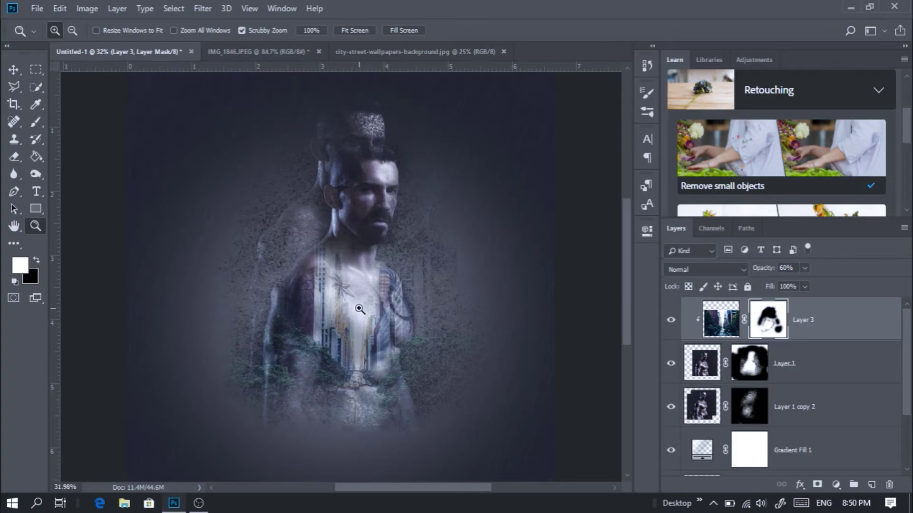
pyautogui.click(671, 320)
pyautogui.click(670, 321)
pyautogui.click(672, 364)
pyautogui.click(673, 364)
pyautogui.click(670, 409)
pyautogui.click(670, 413)
# Create a new layer above Layer 3 and choose the 1248 px diagonal slash brush from Assassin_Brush_Set.
pyautogui.click(37, 122)
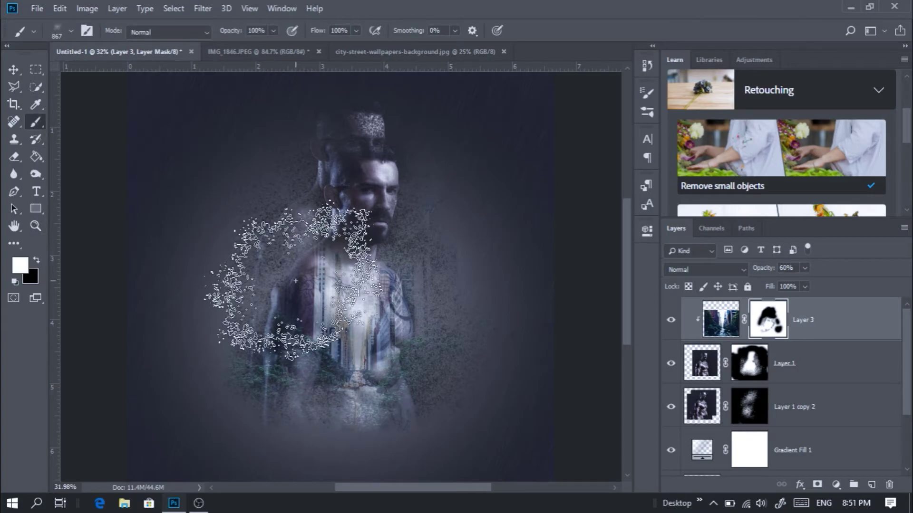
pyautogui.click(871, 485)
pyautogui.rightClick(352, 228)
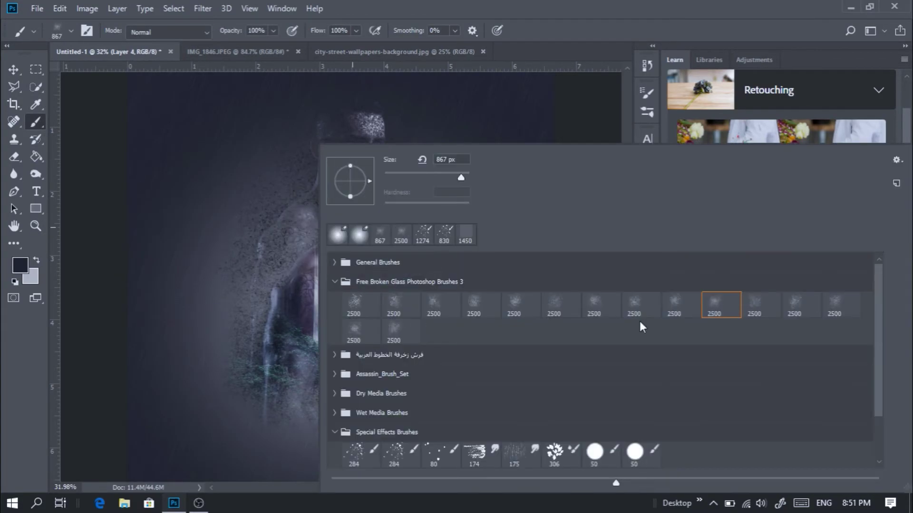
pyautogui.click(334, 277)
pyautogui.click(335, 374)
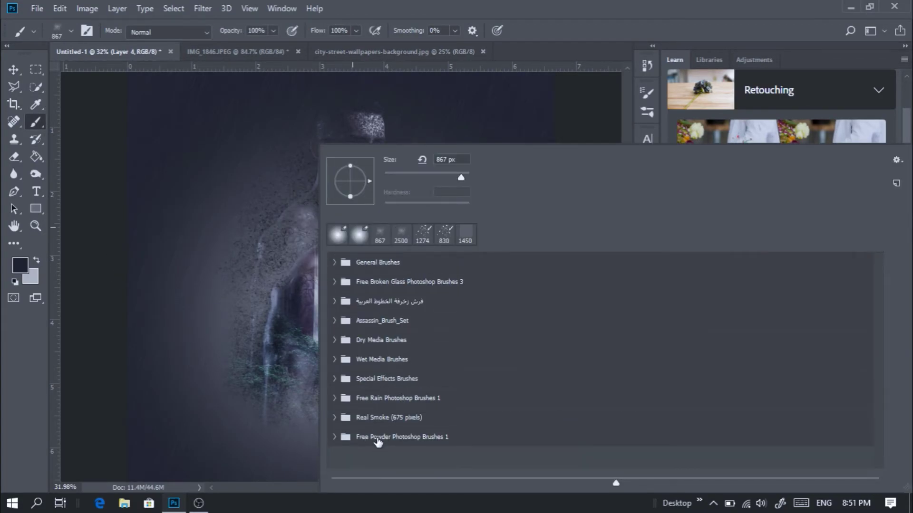
pyautogui.click(334, 321)
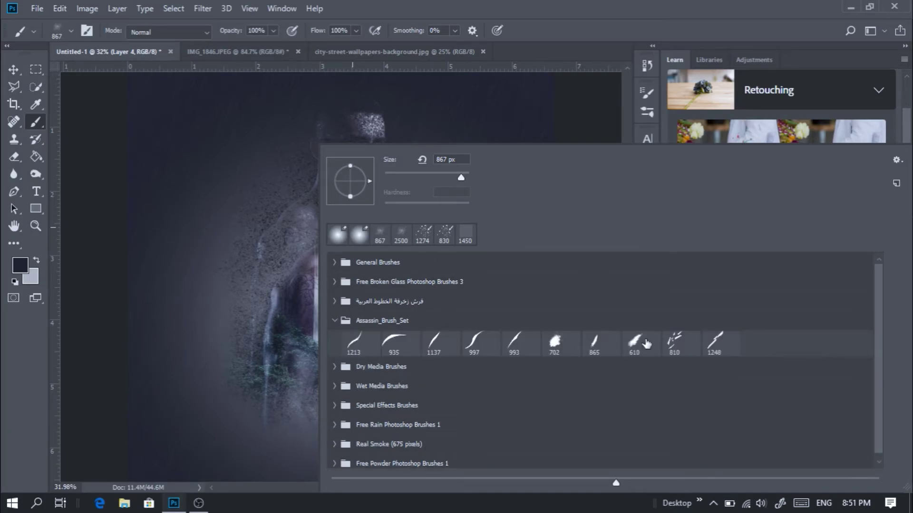
pyautogui.doubleClick(720, 340)
pyautogui.rightClick(397, 370)
pyautogui.click(313, 184)
pyautogui.press('alt')
pyautogui.click(321, 192)
pyautogui.hotkey('ctrl', 'z')
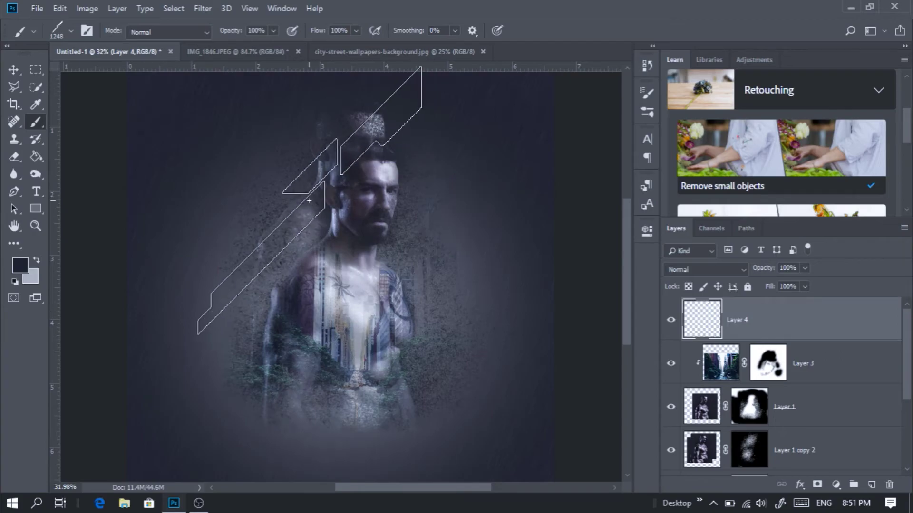
# Stamp dark navy diagonal slashes over the man's head, shoulders and torso on Layer 4, varying the brush size between 1248 and 460 px.
pyautogui.click(313, 200)
pyautogui.click(247, 328)
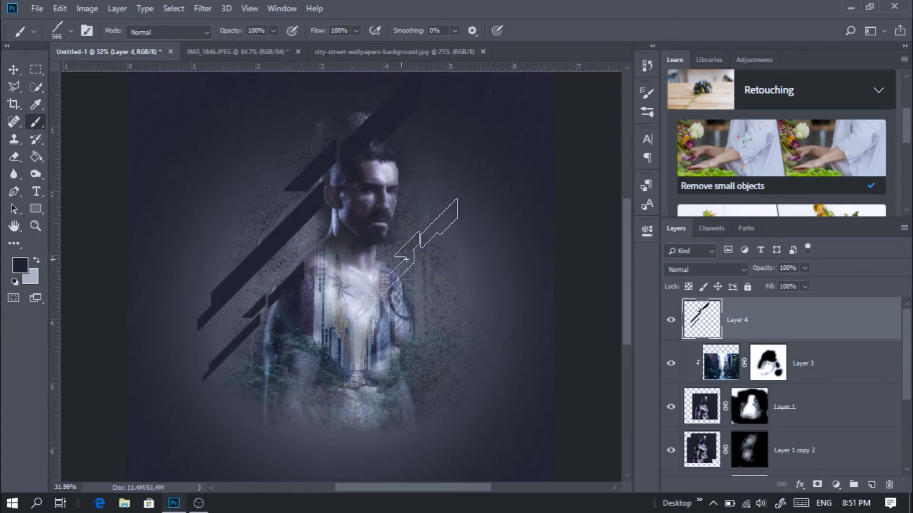
pyautogui.click(403, 259)
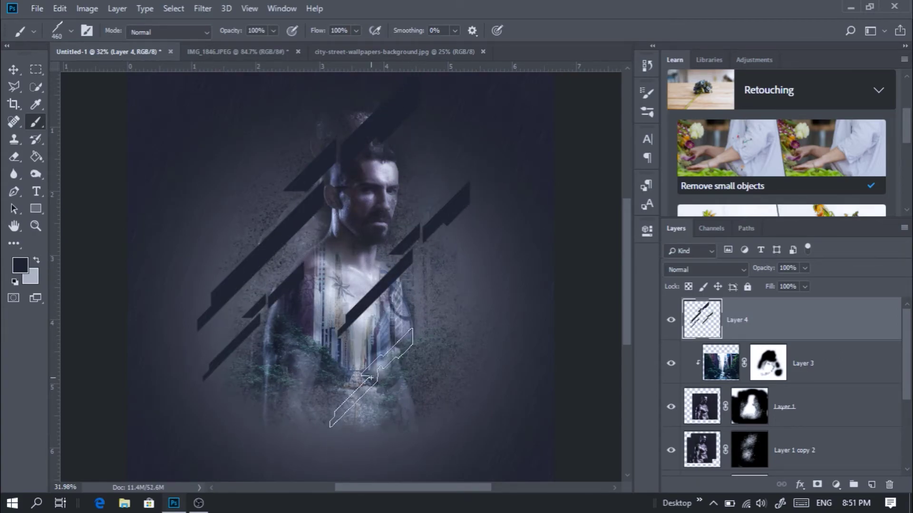
pyautogui.click(304, 401)
pyautogui.click(441, 271)
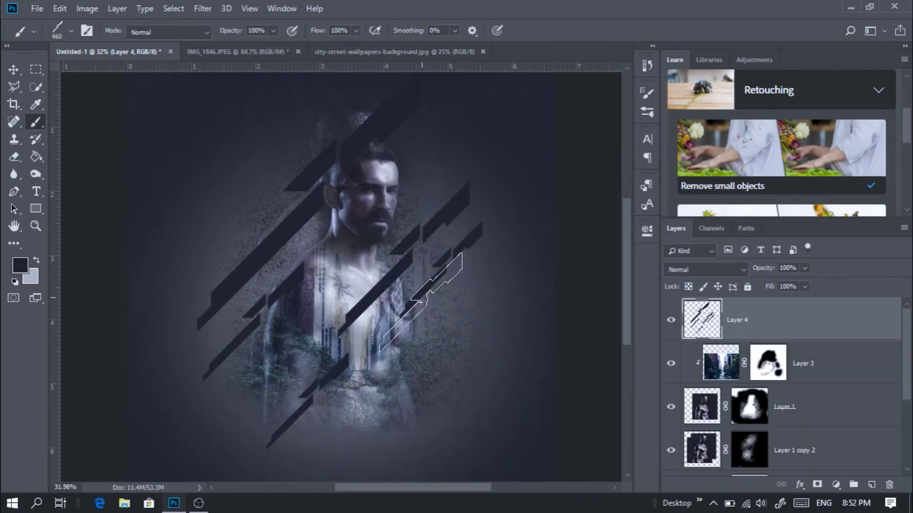
pyautogui.click(397, 374)
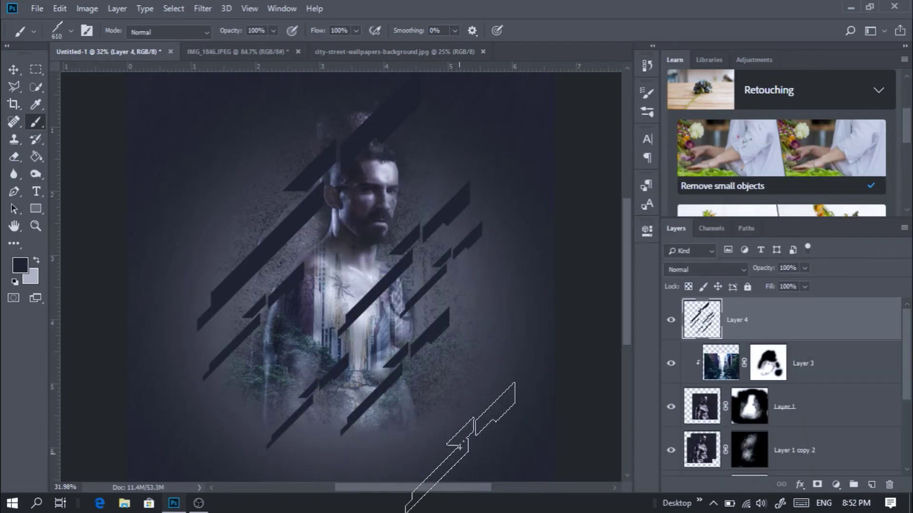
# Move Layer 4 down the stack to sit between Layer 1 copy 2 and Gradient Fill 1.
pyautogui.moveTo(795, 319)
pyautogui.mouseDown()
pyautogui.moveTo(804, 475)
pyautogui.moveTo(804, 464)
pyautogui.mouseUp()
pyautogui.scroll(-1, 792, 382)
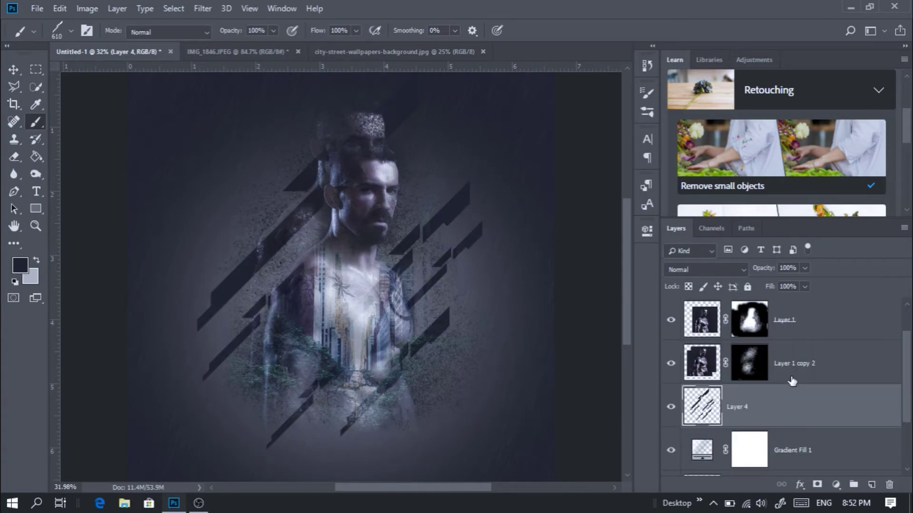
pyautogui.scroll(-1, 782, 364)
pyautogui.moveTo(782, 363)
pyautogui.mouseDown()
pyautogui.moveTo(784, 408)
pyautogui.moveTo(795, 411)
pyautogui.mouseUp()
pyautogui.moveTo(785, 361)
pyautogui.mouseDown()
pyautogui.moveTo(788, 381)
pyautogui.moveTo(786, 364)
pyautogui.mouseUp()
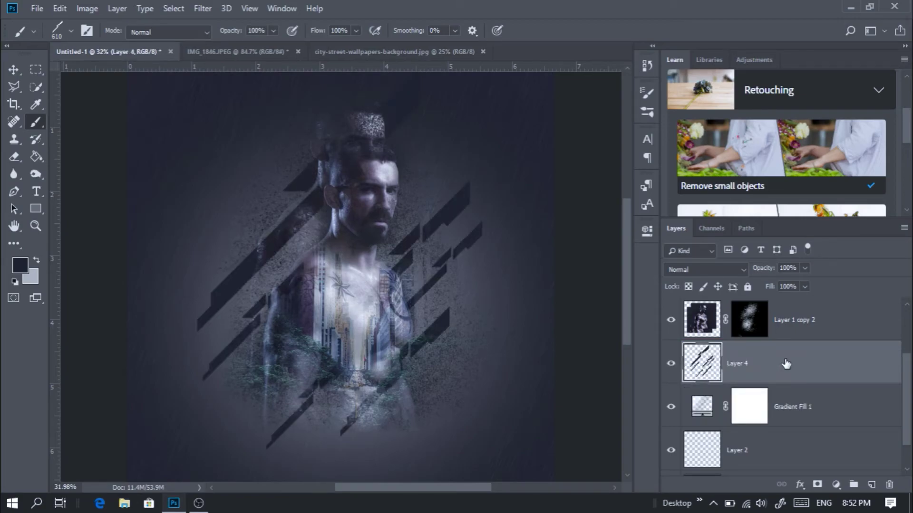
# Add a layer mask to Layer 4 and set the Eraser to 277 px at 100% opacity.
pyautogui.click(817, 484)
pyautogui.click(14, 157)
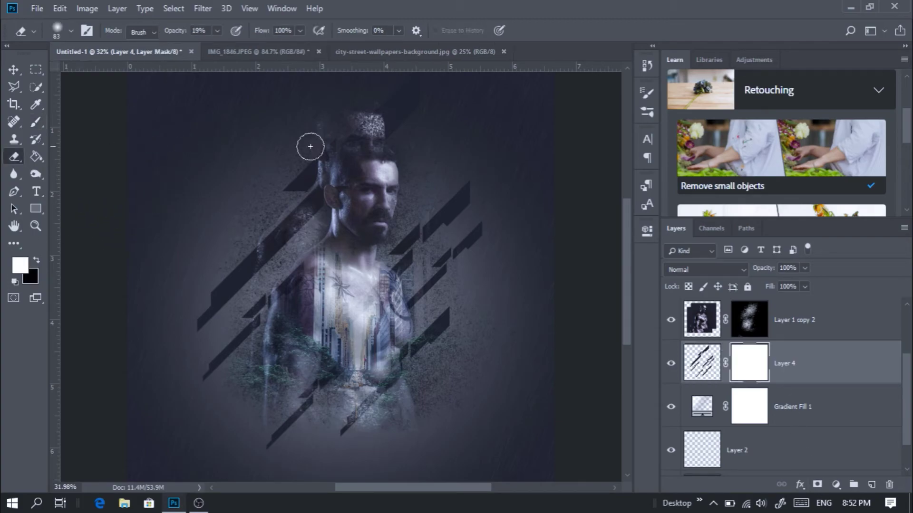
pyautogui.rightClick(355, 140)
pyautogui.click(455, 5)
pyautogui.moveTo(401, 161); pyautogui.dragTo(424, 165)
# Hide the slashes behind the man's head and face on Layer 4's mask, stepping back through unwanted eraser strokes.
pyautogui.moveTo(360, 129)
pyautogui.mouseDown()
pyautogui.moveTo(320, 159)
pyautogui.moveTo(326, 165)
pyautogui.moveTo(326, 153)
pyautogui.mouseUp()
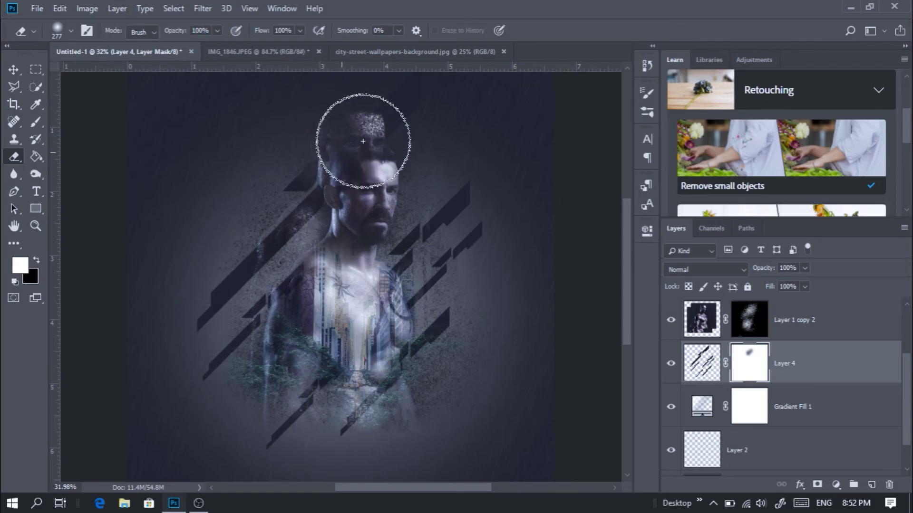
pyautogui.moveTo(375, 138)
pyautogui.mouseDown()
pyautogui.moveTo(336, 198)
pyautogui.moveTo(326, 195)
pyautogui.moveTo(263, 261)
pyautogui.moveTo(259, 239)
pyautogui.moveTo(294, 217)
pyautogui.moveTo(304, 195)
pyautogui.moveTo(301, 216)
pyautogui.mouseUp()
pyautogui.hotkey('ctrl', 'alt', 'z')
pyautogui.hotkey('ctrl', 'alt', 'z')
pyautogui.hotkey('ctrl', 'alt', 'z')
pyautogui.hotkey('ctrl', 'alt', 'z')
pyautogui.hotkey('ctrl', 'alt', 'z')
pyautogui.hotkey('ctrl', 'alt', 'z')
pyautogui.hotkey('ctrl', 'alt', 'z')
pyautogui.hotkey('ctrl', 'alt', 'z')
pyautogui.hotkey('ctrl', 'alt', 'z')
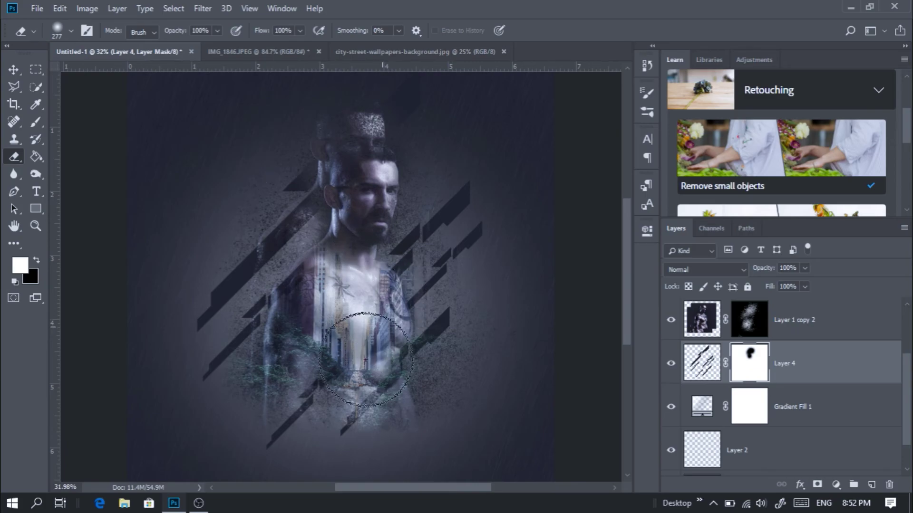
# Hide the slashes behind the man's chest and torso on Layer 4's mask with the 277 px Eraser.
pyautogui.moveTo(320, 293)
pyautogui.mouseDown()
pyautogui.moveTo(350, 292)
pyautogui.moveTo(293, 323)
pyautogui.moveTo(347, 297)
pyautogui.moveTo(334, 303)
pyautogui.mouseUp()
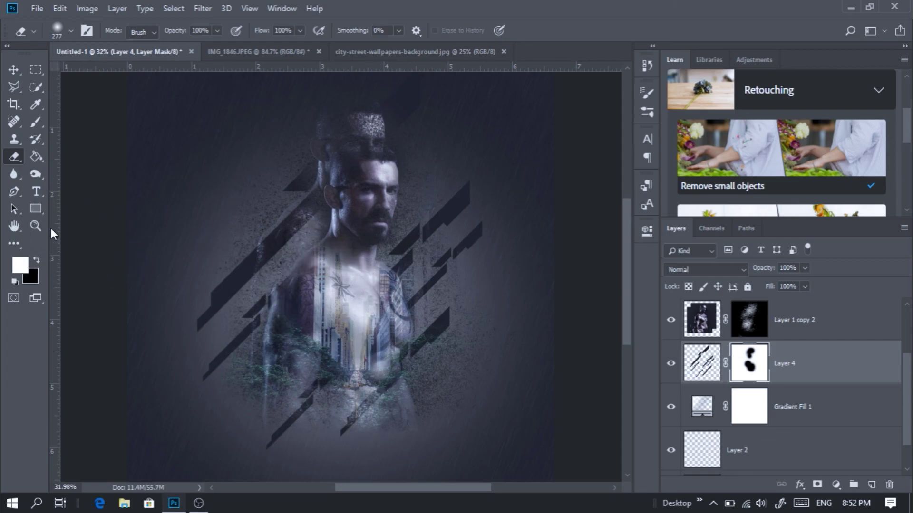
pyautogui.click(35, 226)
pyautogui.moveTo(341, 278); pyautogui.dragTo(361, 292)
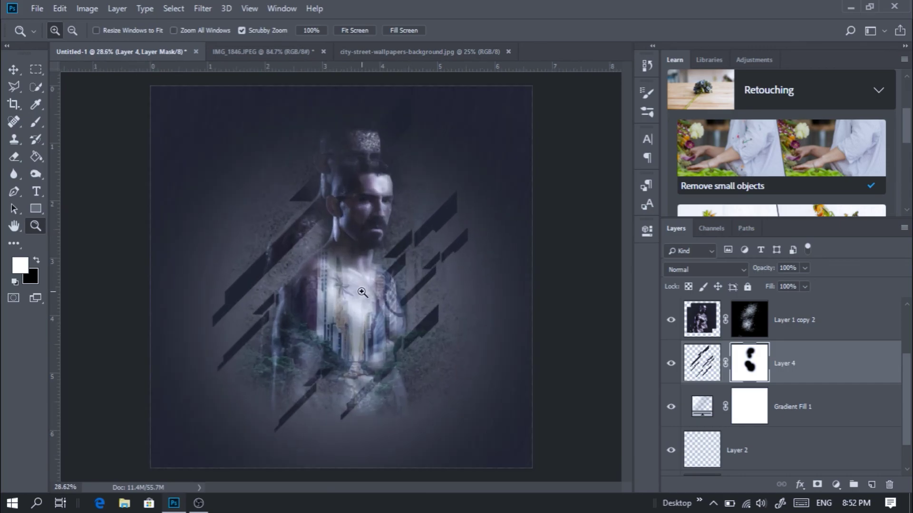